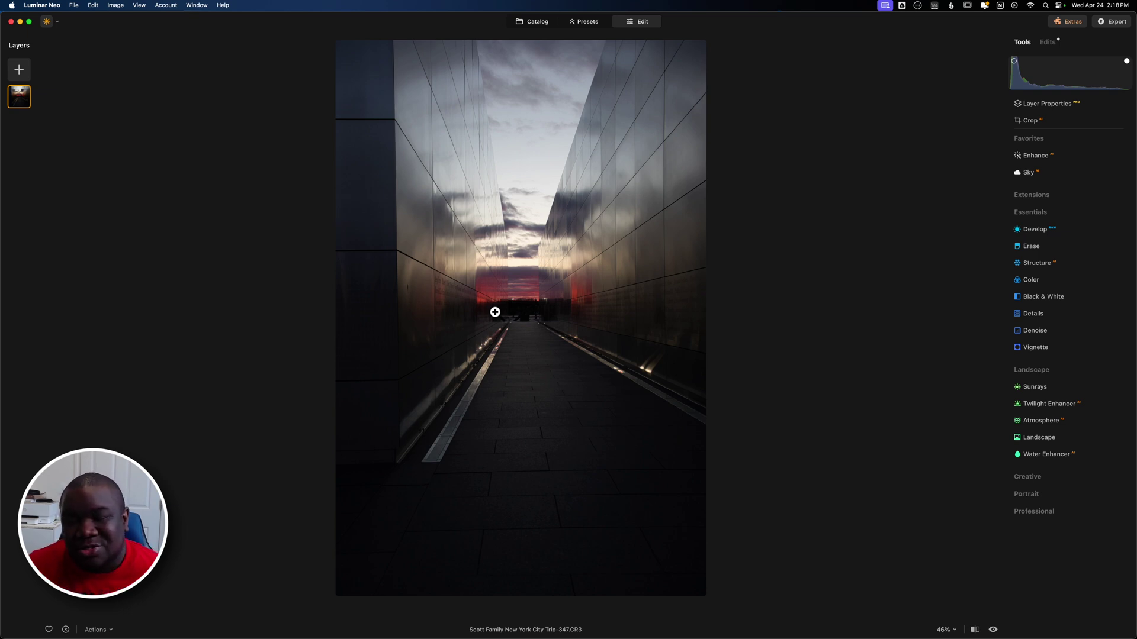
Apply the Camera Landscape profile in Develop.
{"action": "left_click", "coordinate": [1027, 230]}
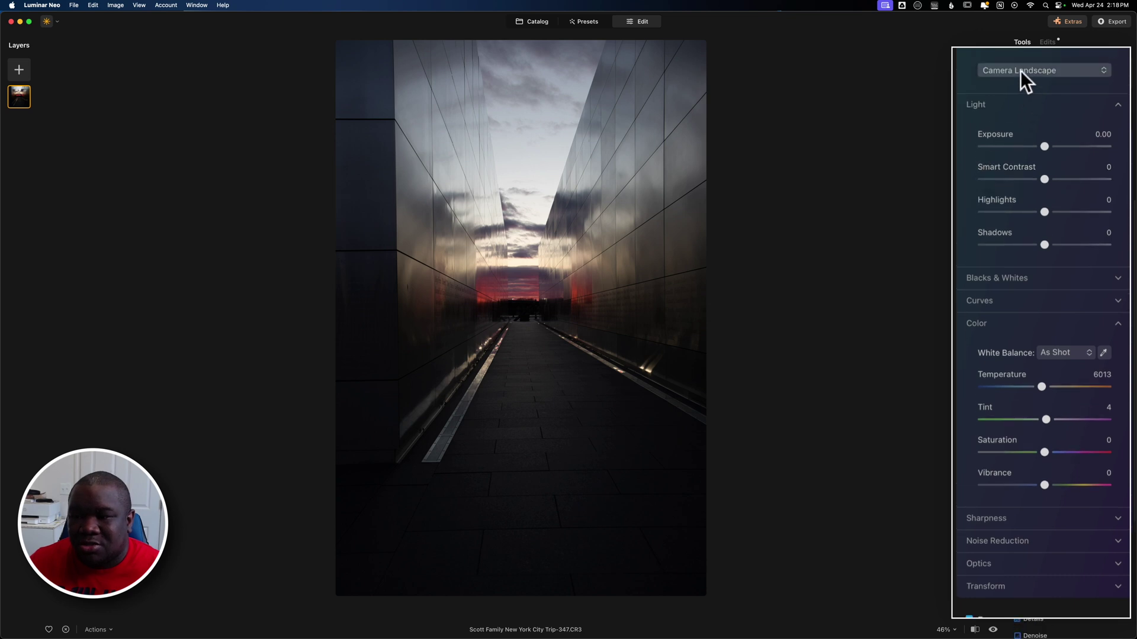
{"action": "left_click", "coordinate": [1020, 69]}
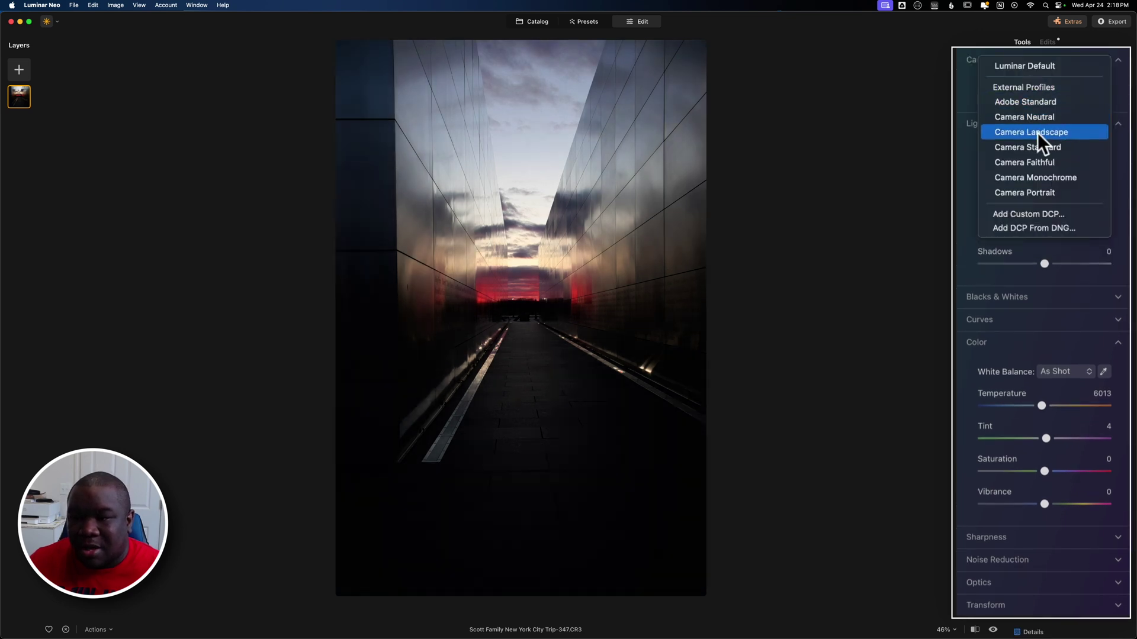
{"action": "left_click", "coordinate": [1037, 133]}
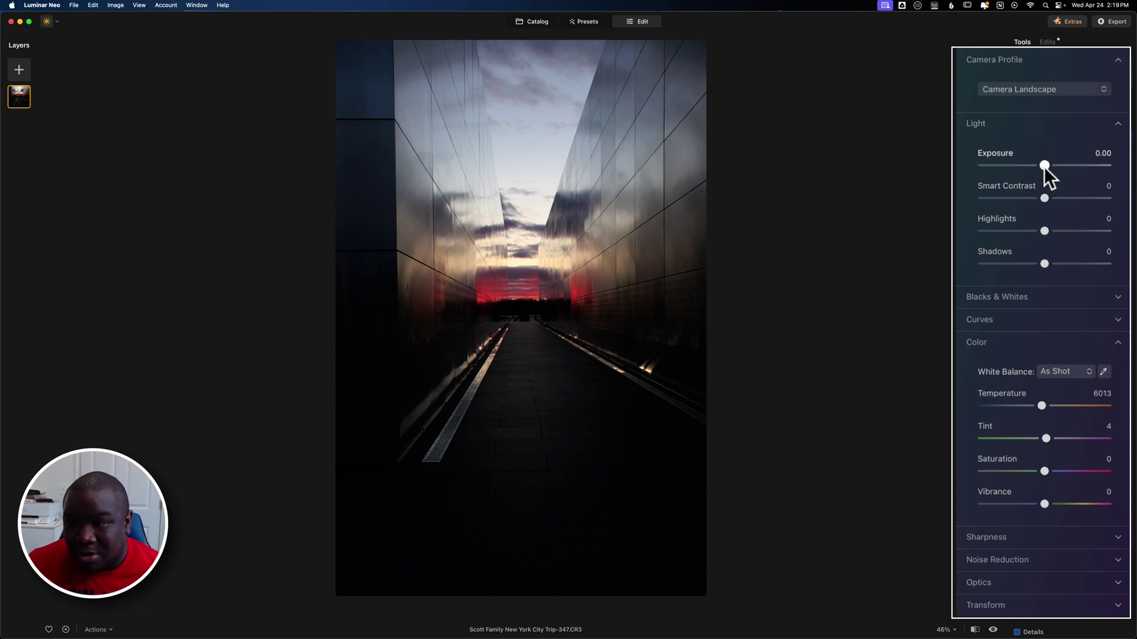
Set Exposure to 0.55 and Highlights to -69, checking detail at 100% zoom.
{"action": "left_click_drag", "start_coordinate": [1045, 168], "coordinate": [1048, 167]}
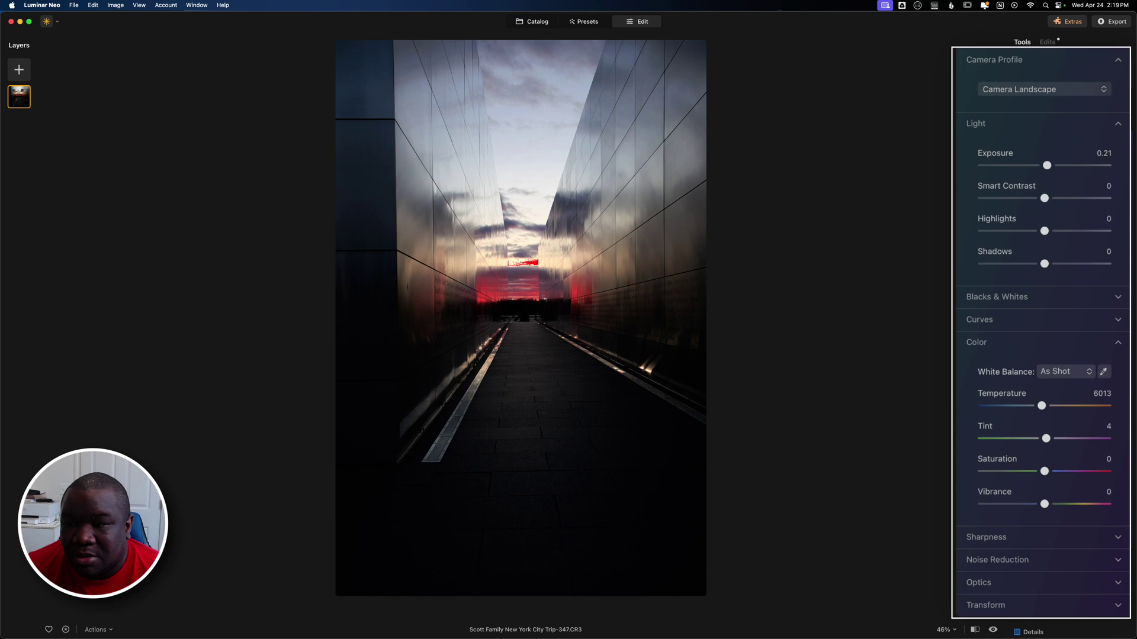
{"action": "left_click_drag", "start_coordinate": [1044, 232], "coordinate": [1011, 231]}
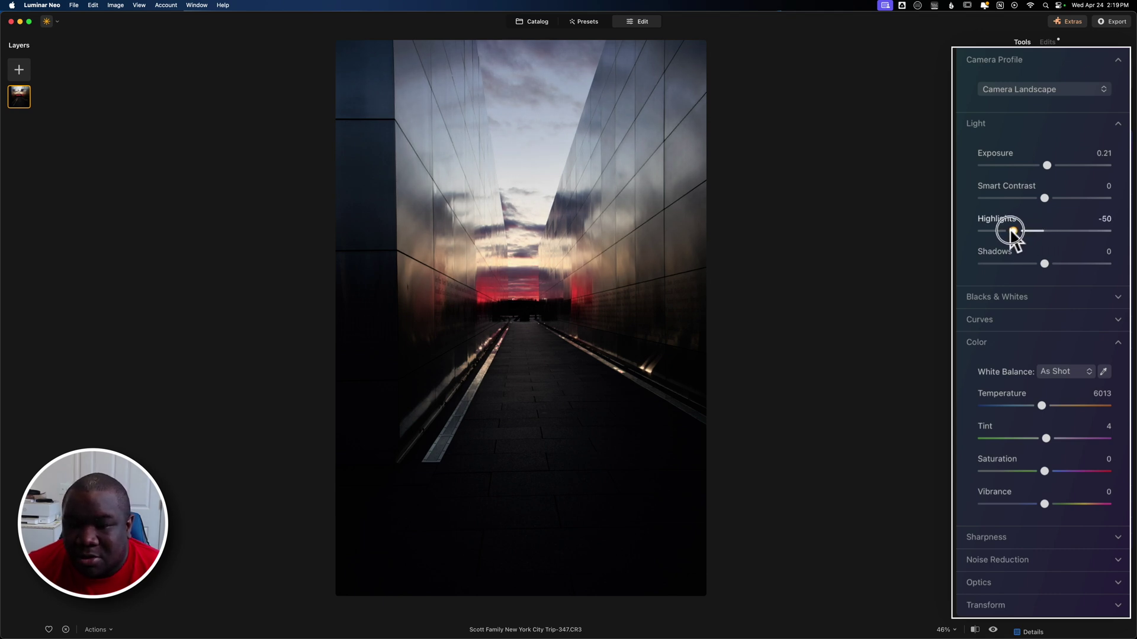
{"action": "left_click", "coordinate": [1047, 166]}
{"action": "left_click_drag", "start_coordinate": [1046, 165], "coordinate": [1051, 166]}
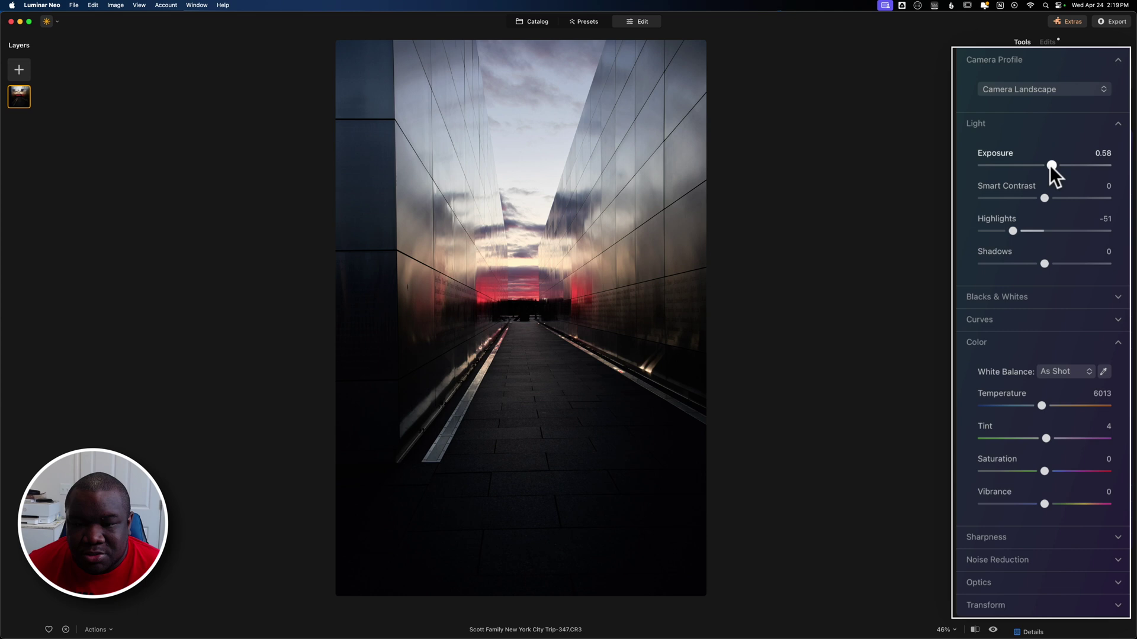
{"action": "left_click", "coordinate": [512, 301]}
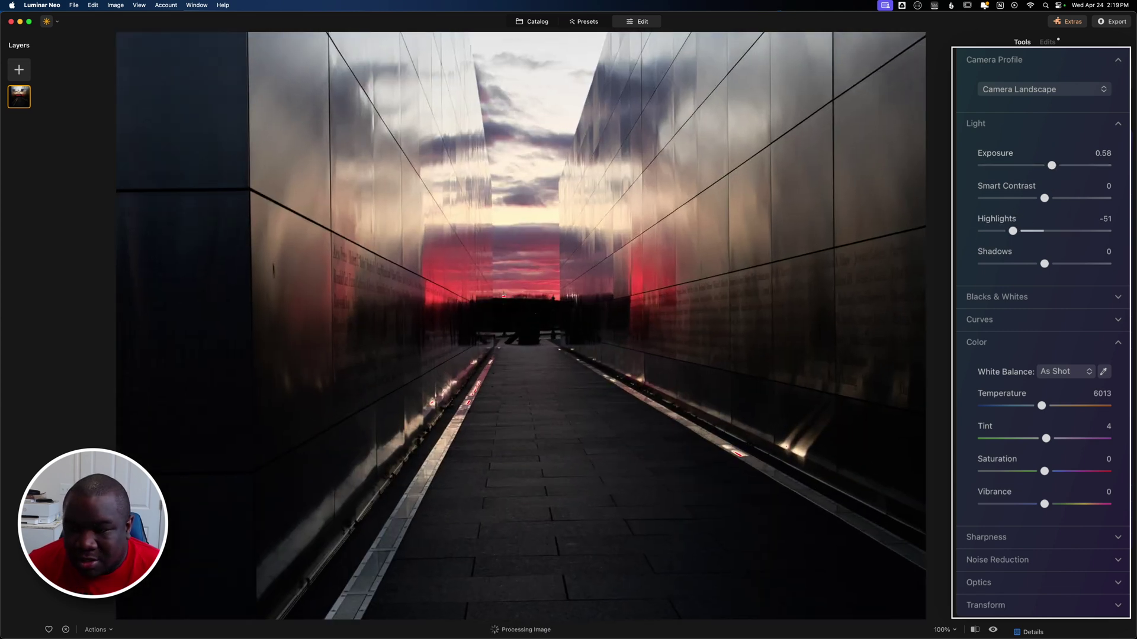
{"action": "mouse_move", "coordinate": [1013, 231]}
{"action": "left_mouse_down"}
{"action": "mouse_move", "coordinate": [994, 231]}
{"action": "mouse_move", "coordinate": [1031, 231]}
{"action": "mouse_move", "coordinate": [1001, 230]}
{"action": "left_mouse_up"}
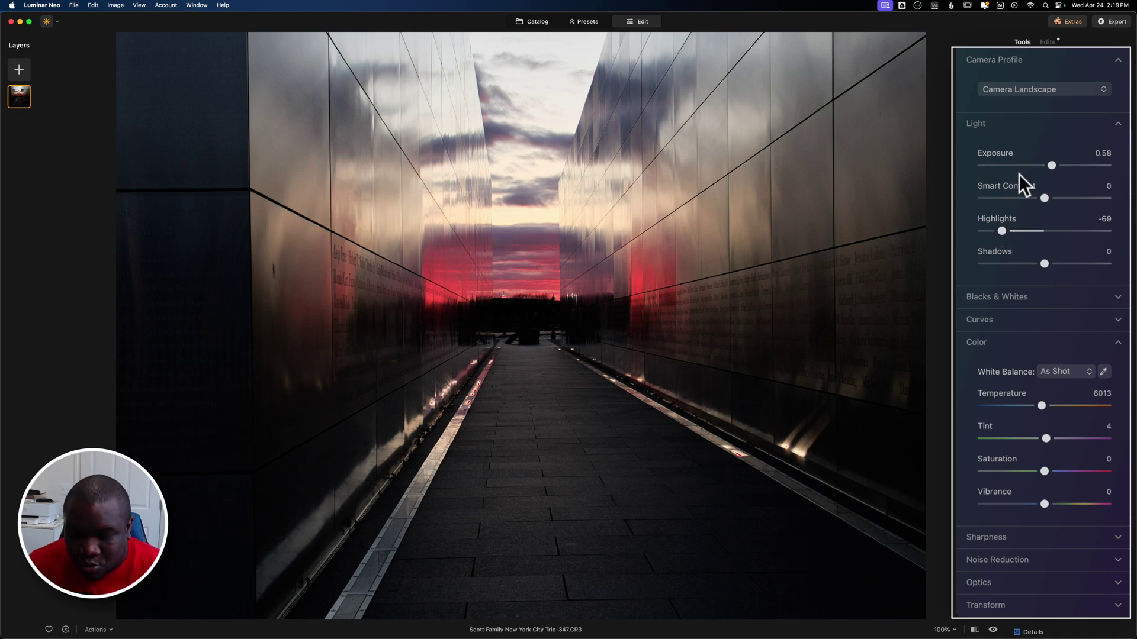
{"action": "left_click", "coordinate": [567, 329]}
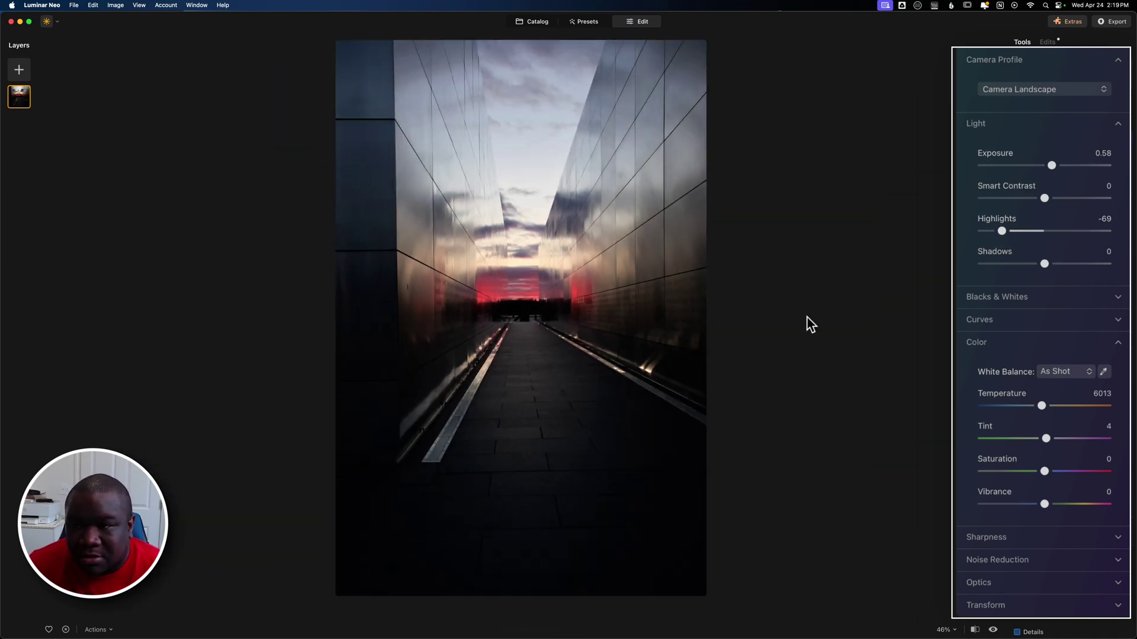
{"action": "left_click_drag", "start_coordinate": [1052, 165], "coordinate": [1051, 165]}
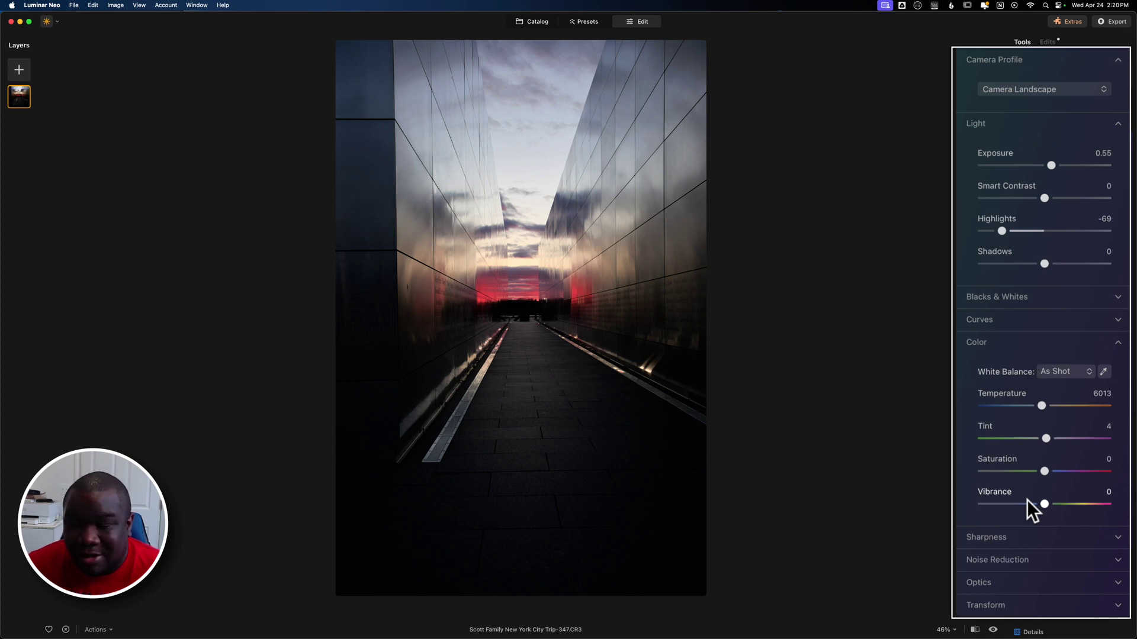
Raise Vibrance to 48, Saturation to 3 and Tint to 9, comparing with the original.
{"action": "left_click_drag", "start_coordinate": [1044, 505], "coordinate": [1074, 505]}
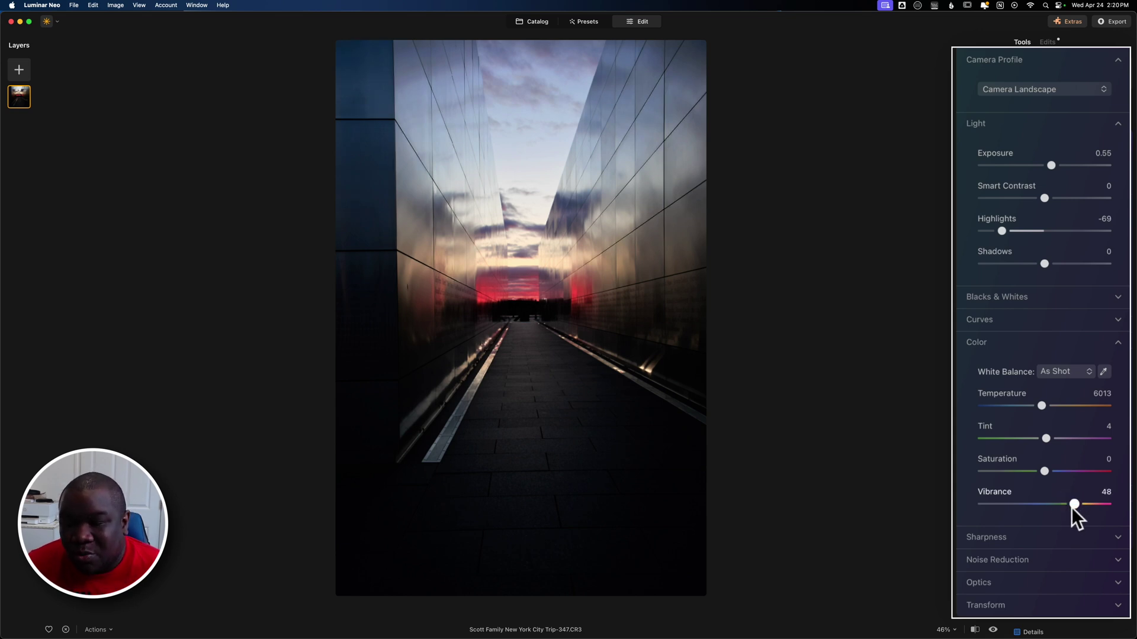
{"action": "left_click", "coordinate": [1045, 472]}
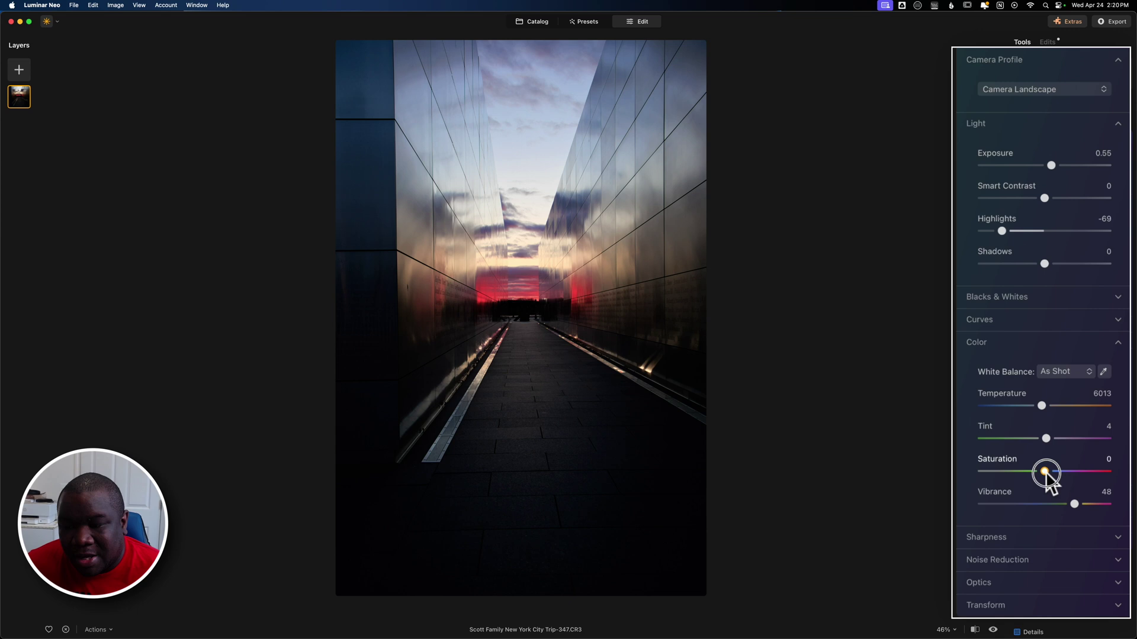
{"action": "left_click_drag", "start_coordinate": [1045, 472], "coordinate": [1048, 473]}
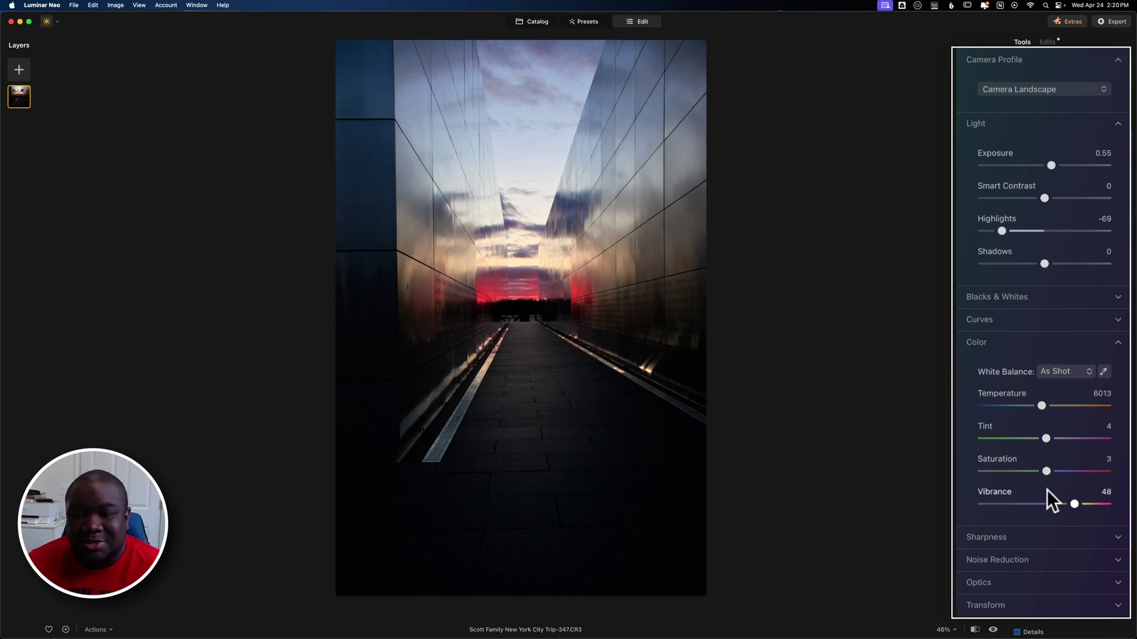
{"action": "key", "text": "backslash"}
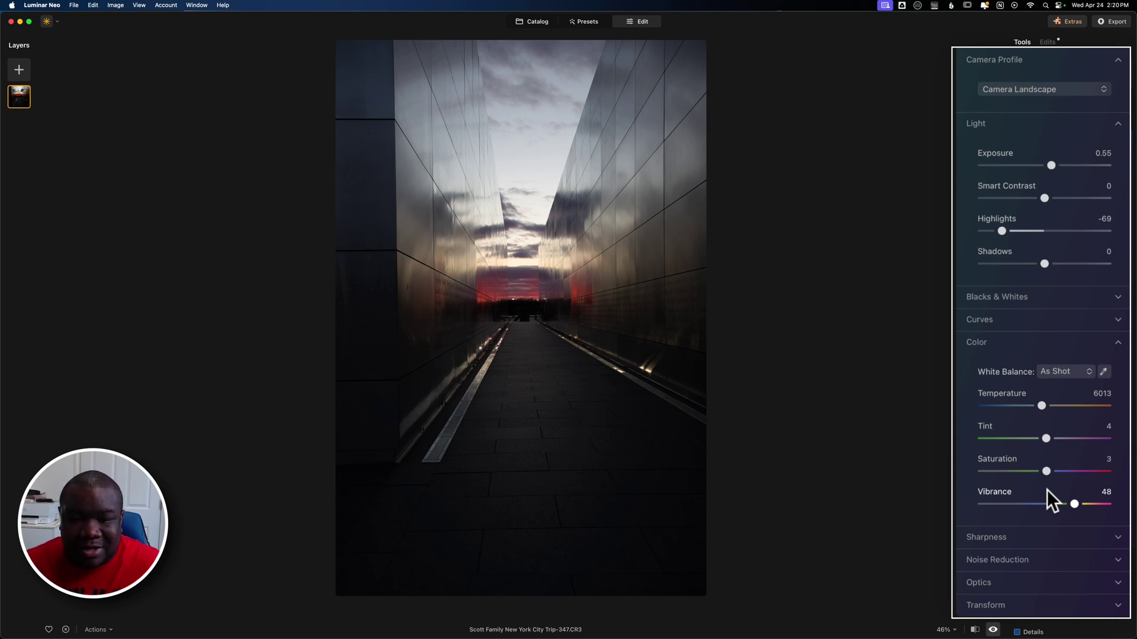
{"action": "key", "text": "backslash"}
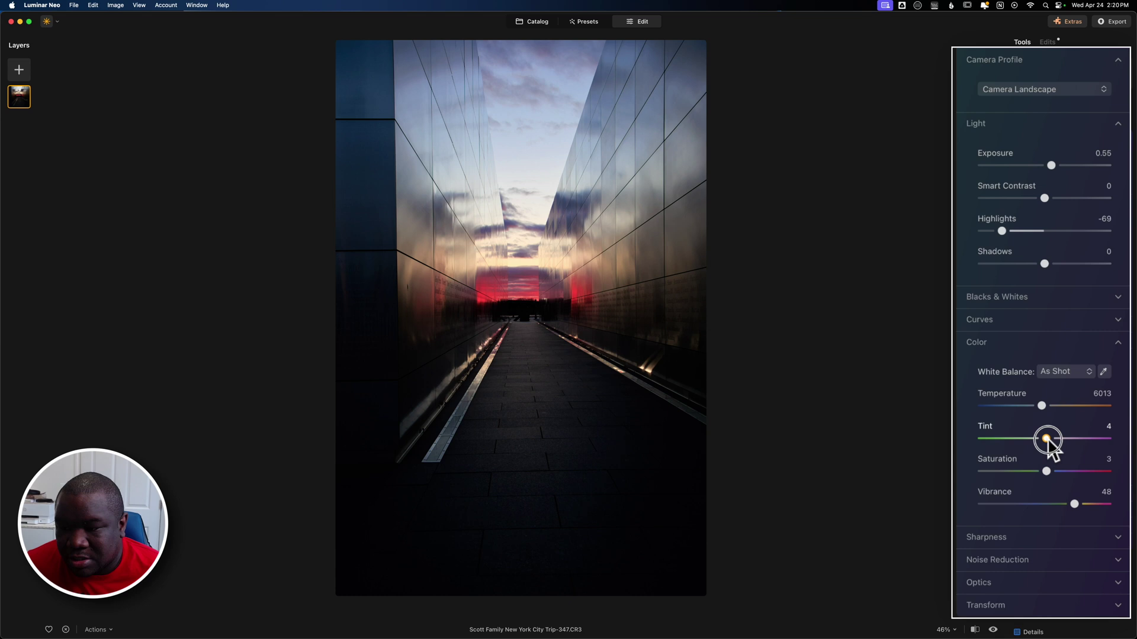
{"action": "left_click_drag", "start_coordinate": [1047, 439], "coordinate": [1049, 440]}
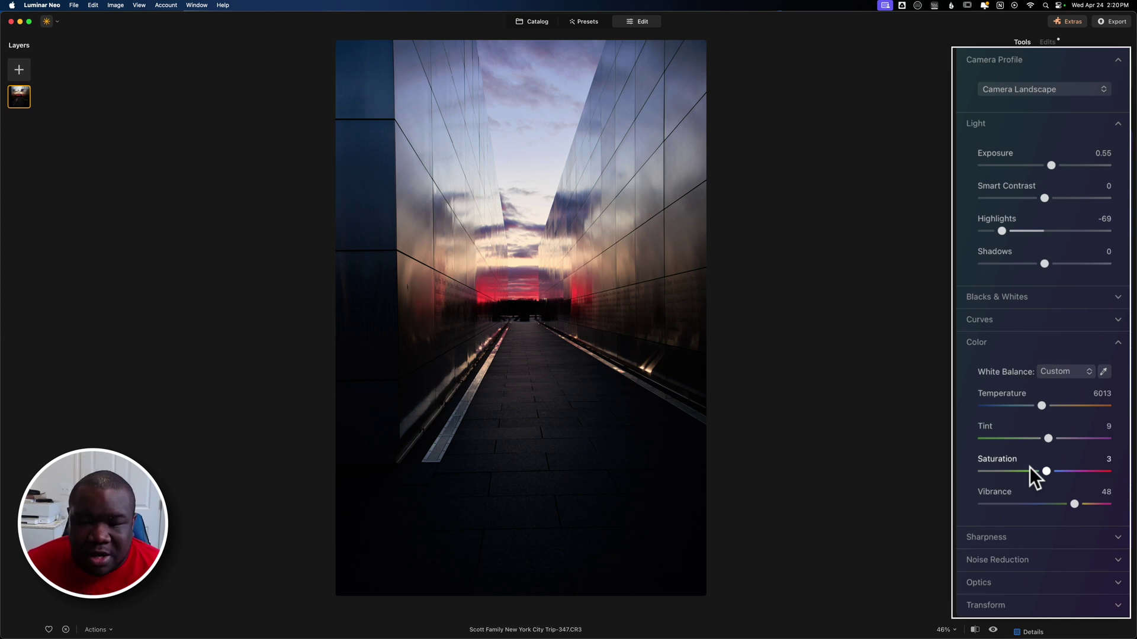
Collapse Color and Develop, then set Enhance Accent to 33 and Sky Enhancer to 35.
{"action": "left_click", "coordinate": [1003, 344]}
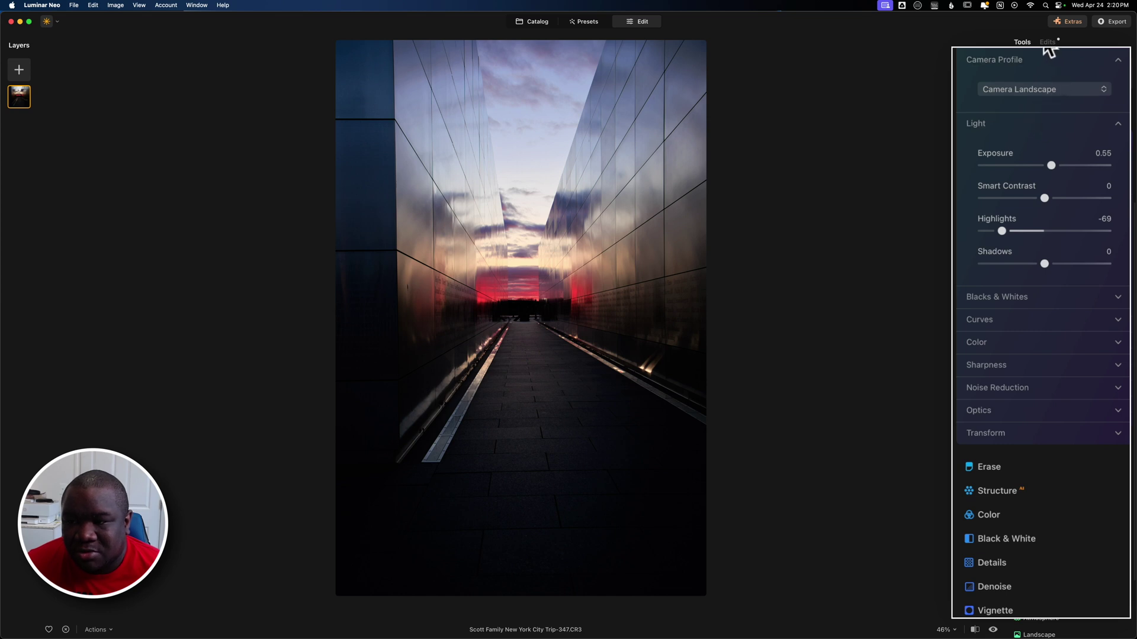
{"action": "scroll", "coordinate": [1051, 83], "scroll_direction": "up", "scroll_amount": 5}
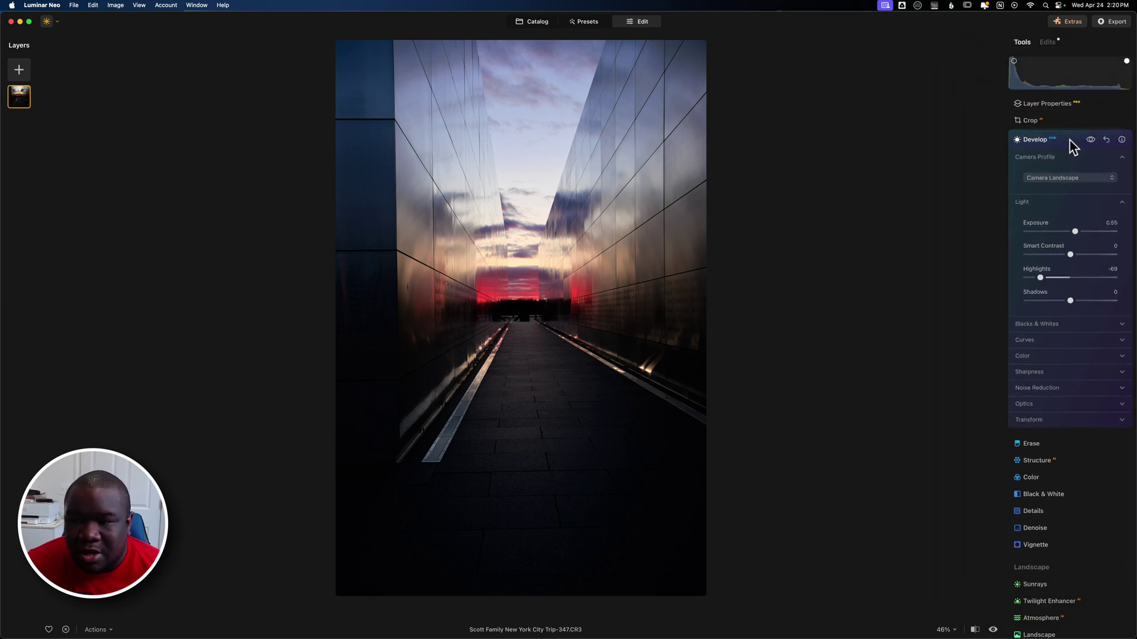
{"action": "left_click", "coordinate": [1069, 140]}
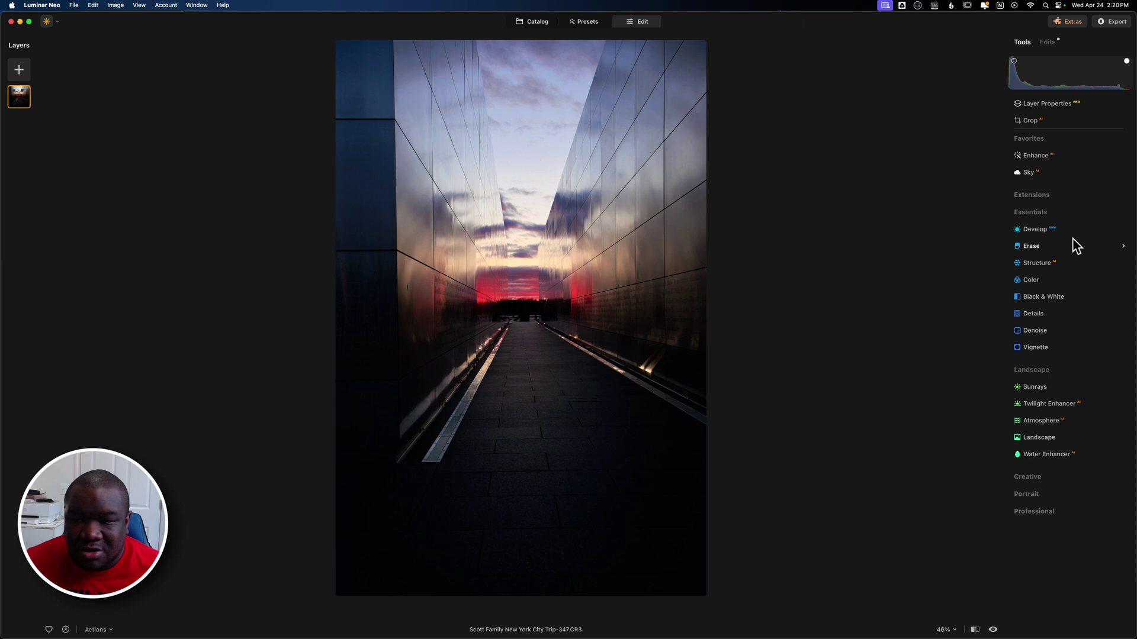
{"action": "left_click", "coordinate": [1029, 156]}
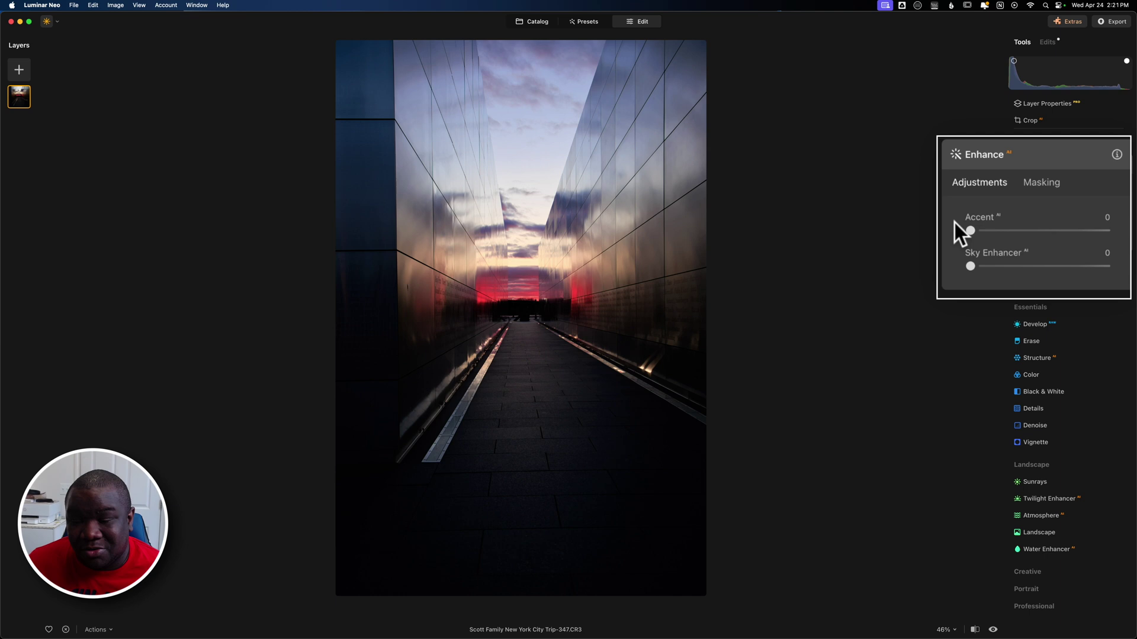
{"action": "left_click_drag", "start_coordinate": [971, 235], "coordinate": [1025, 238]}
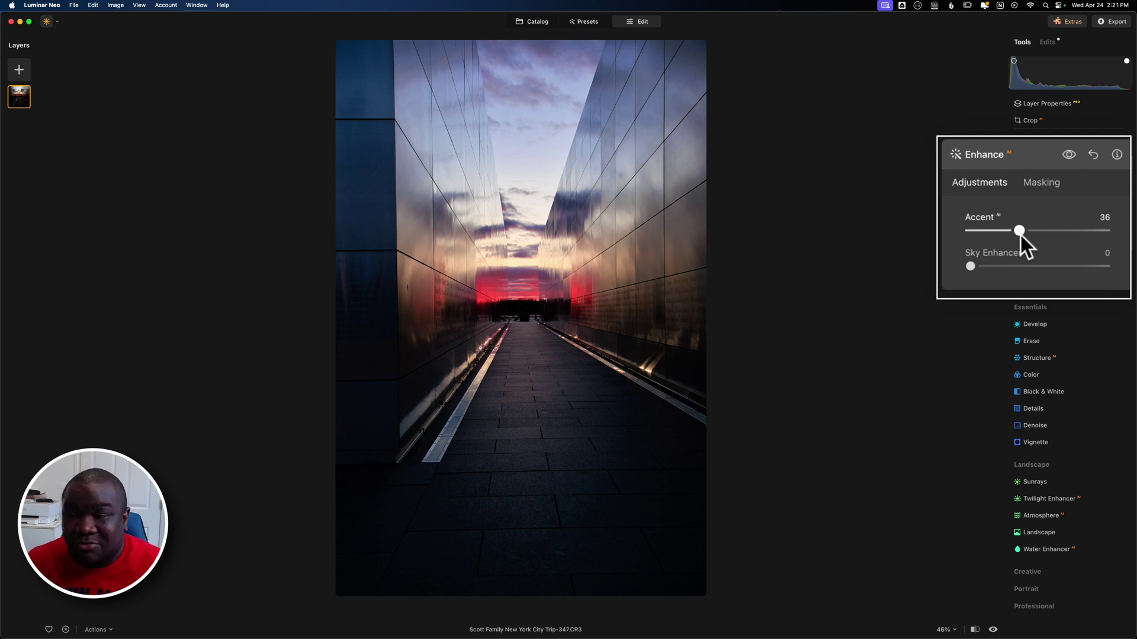
{"action": "left_click_drag", "start_coordinate": [1021, 236], "coordinate": [1016, 237]}
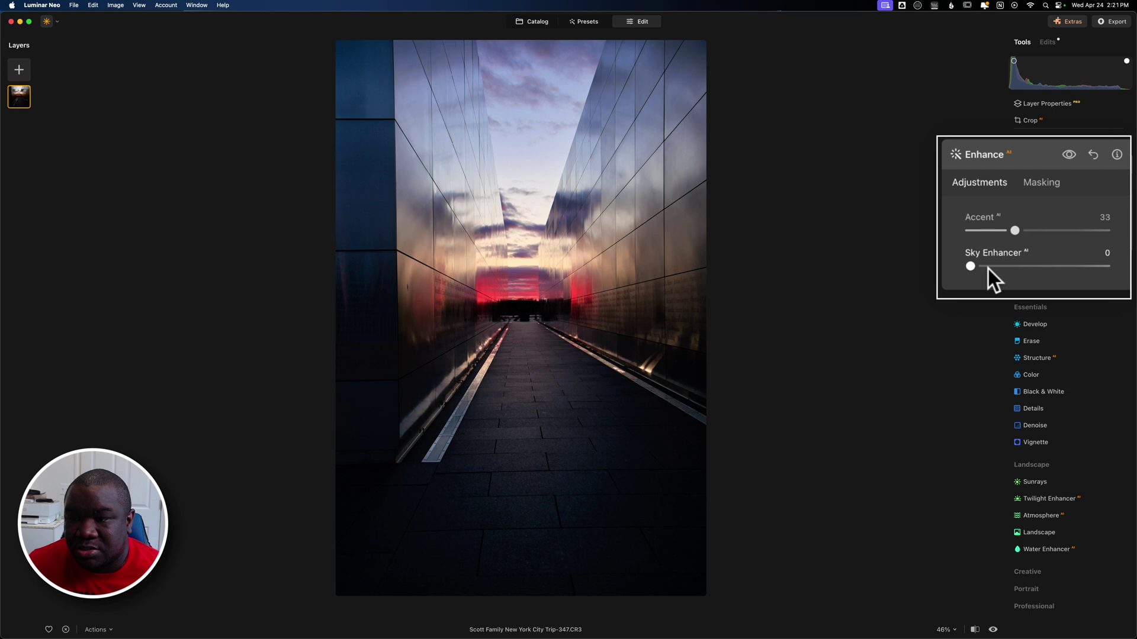
{"action": "mouse_move", "coordinate": [971, 267]}
{"action": "left_mouse_down"}
{"action": "mouse_move", "coordinate": [1116, 268]}
{"action": "mouse_move", "coordinate": [1021, 275]}
{"action": "left_mouse_up"}
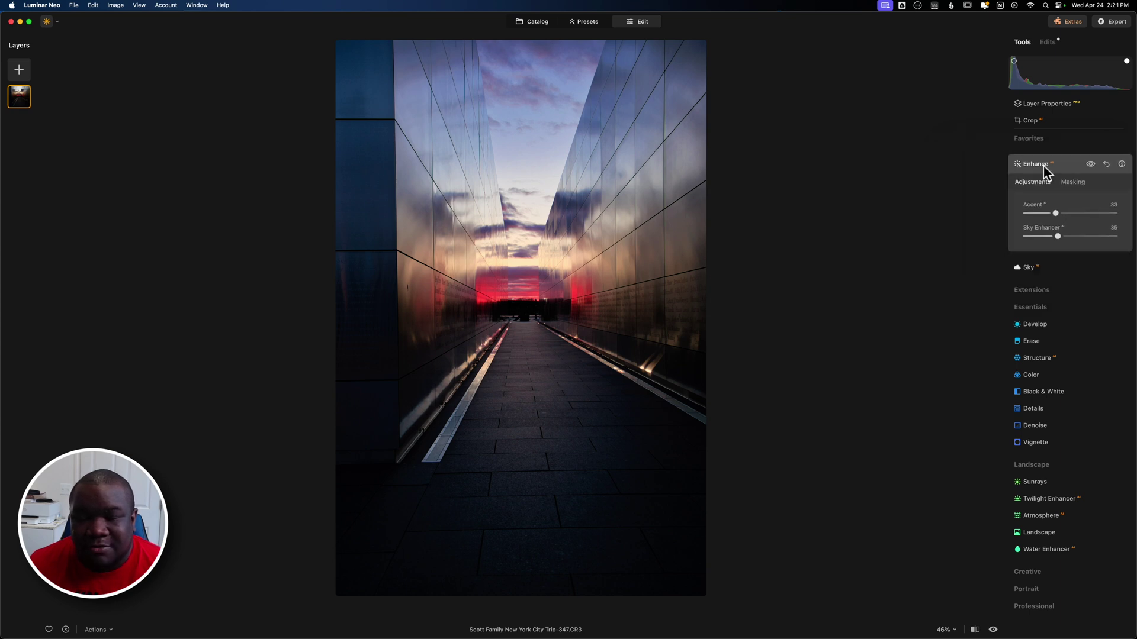
Add Twilight Enhancer from the Mauve preset with Amount 38 and Exposure -37.
{"action": "left_click", "coordinate": [1043, 166]}
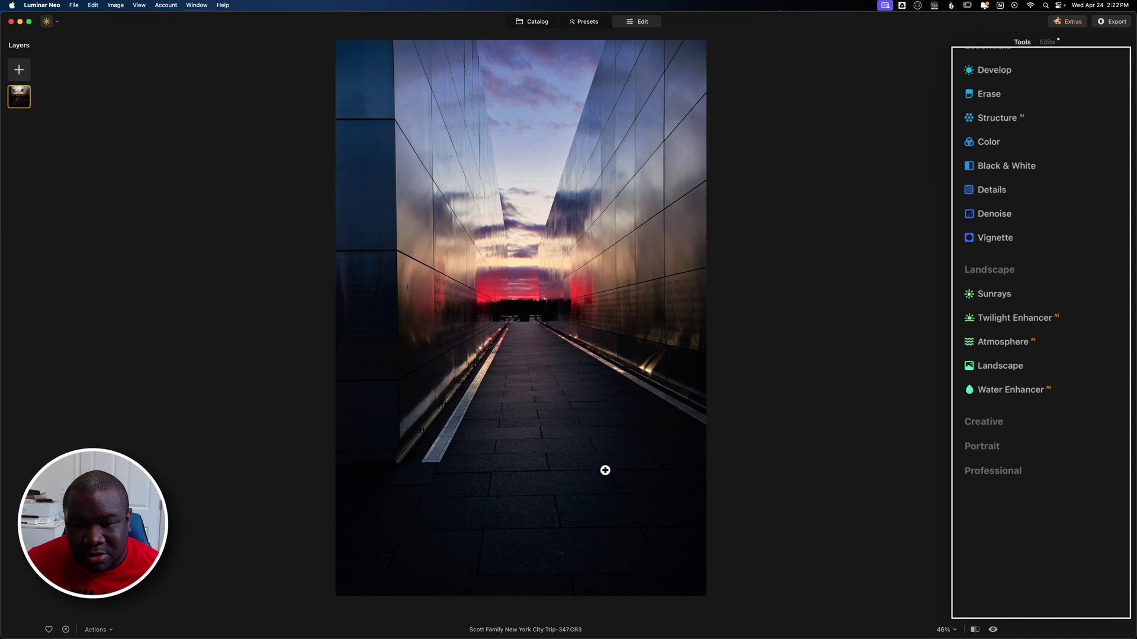
{"action": "left_click", "coordinate": [996, 318]}
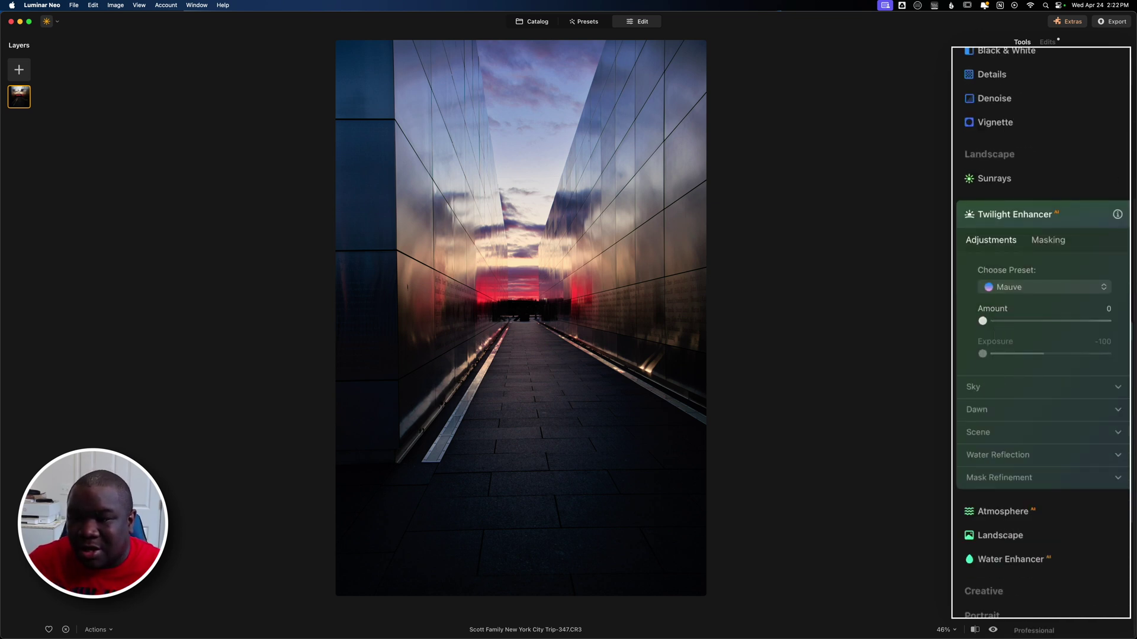
{"action": "scroll", "coordinate": [1041, 332], "scroll_direction": "down", "scroll_amount": 3}
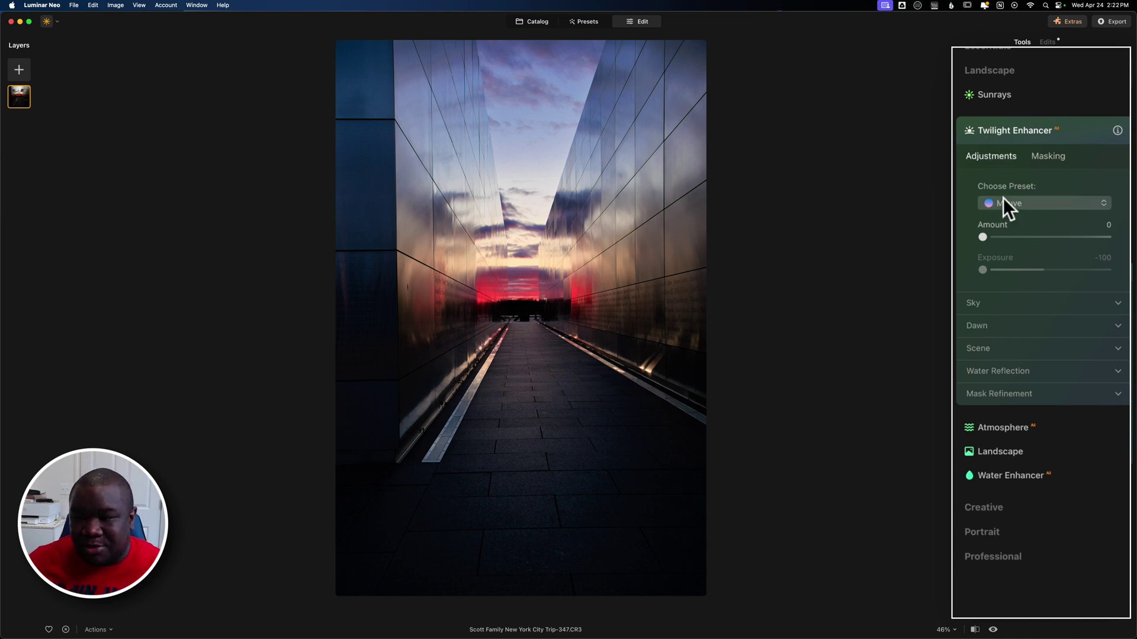
{"action": "left_click", "coordinate": [1018, 206]}
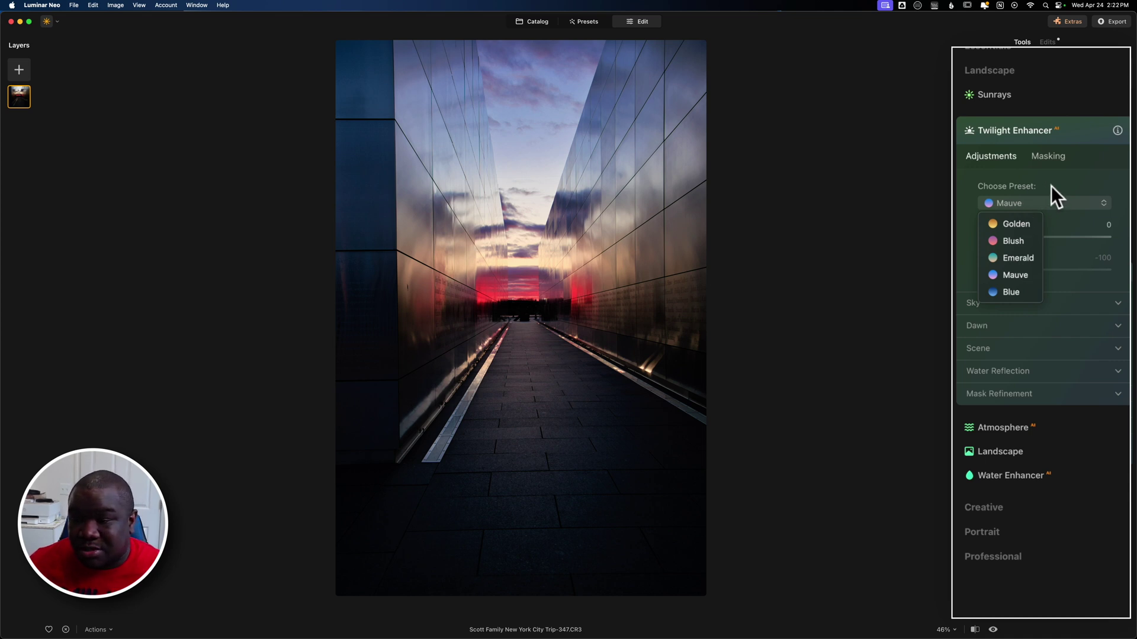
{"action": "left_click", "coordinate": [1046, 206]}
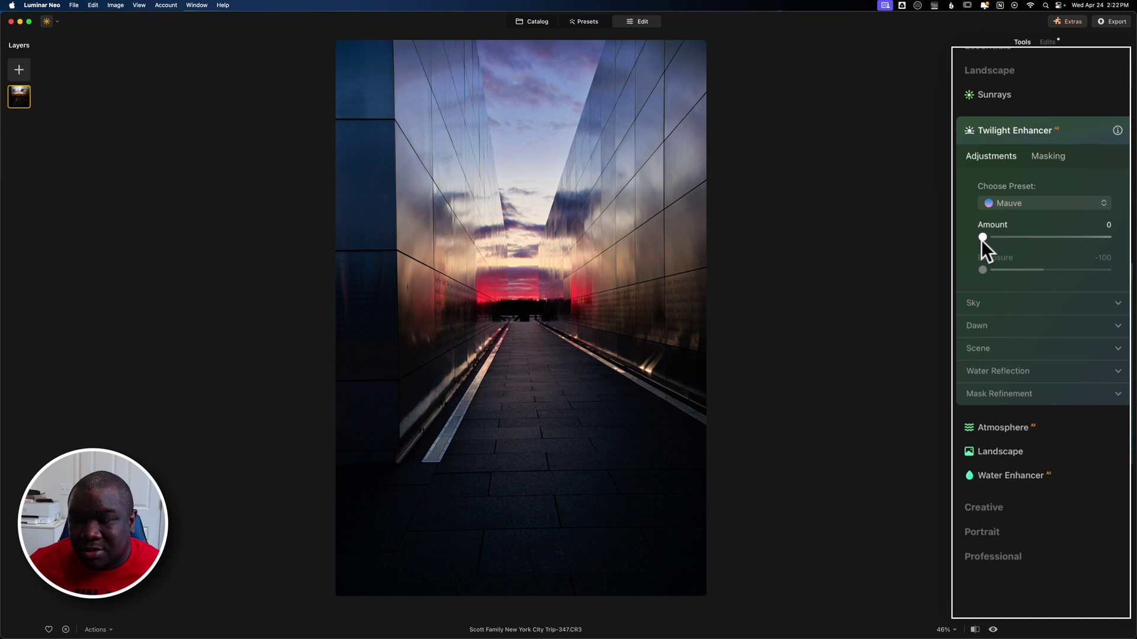
{"action": "left_click_drag", "start_coordinate": [982, 237], "coordinate": [1031, 238]}
{"action": "left_click_drag", "start_coordinate": [989, 269], "coordinate": [1025, 264]}
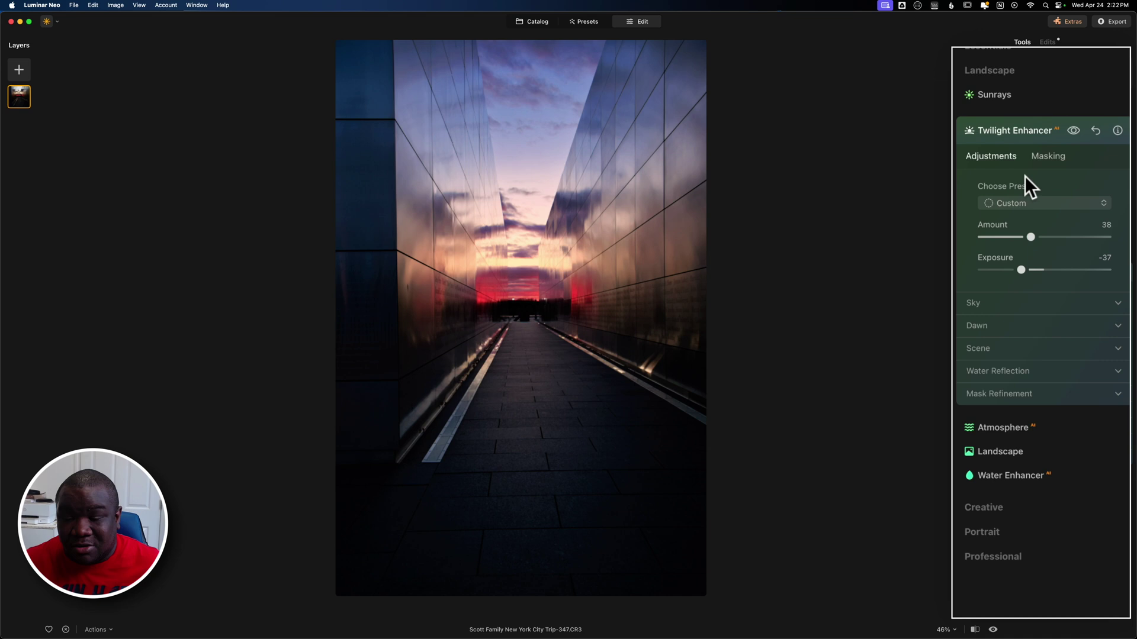
Set the Twilight Enhancer sky Tint to 68 and Temperature to -1.
{"action": "left_click", "coordinate": [1027, 303]}
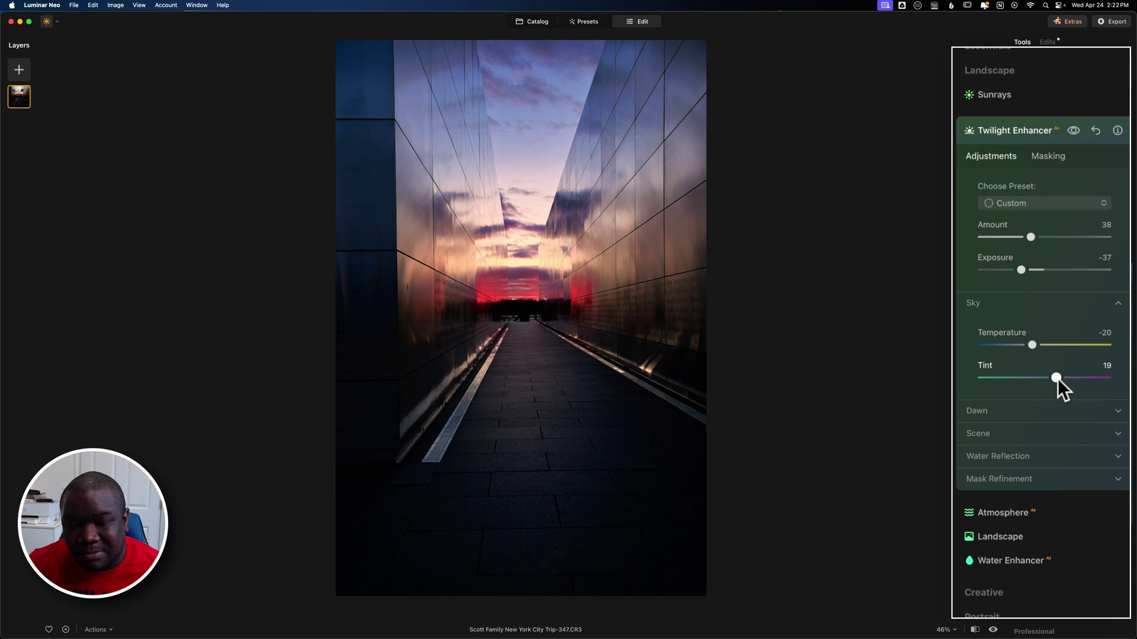
{"action": "left_click_drag", "start_coordinate": [1057, 378], "coordinate": [1081, 382]}
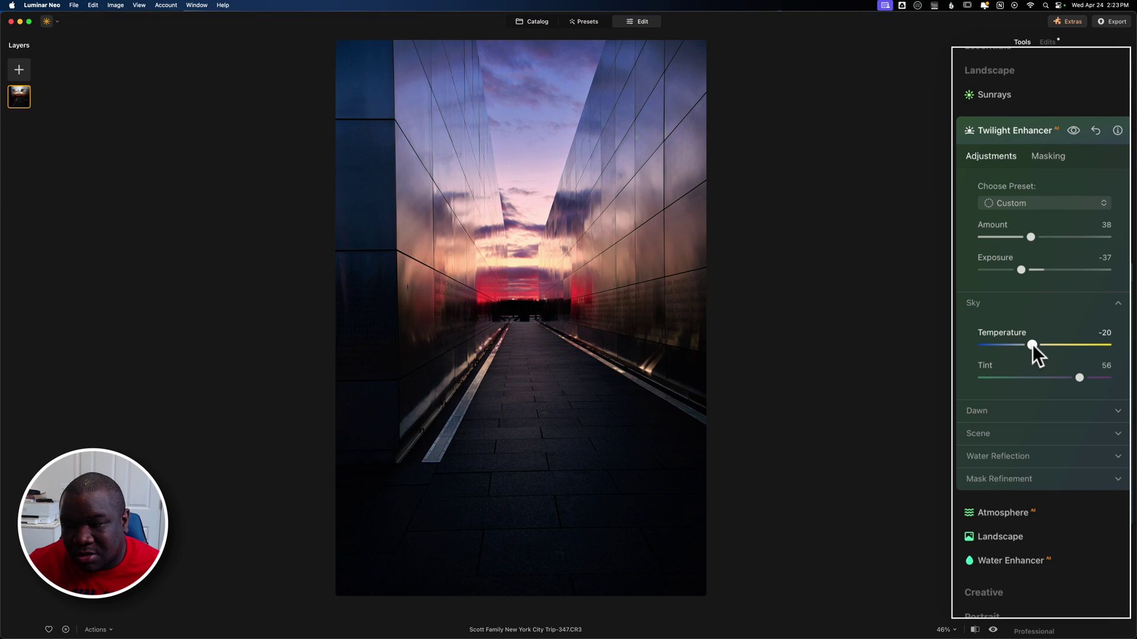
{"action": "left_click_drag", "start_coordinate": [1032, 345], "coordinate": [1085, 379]}
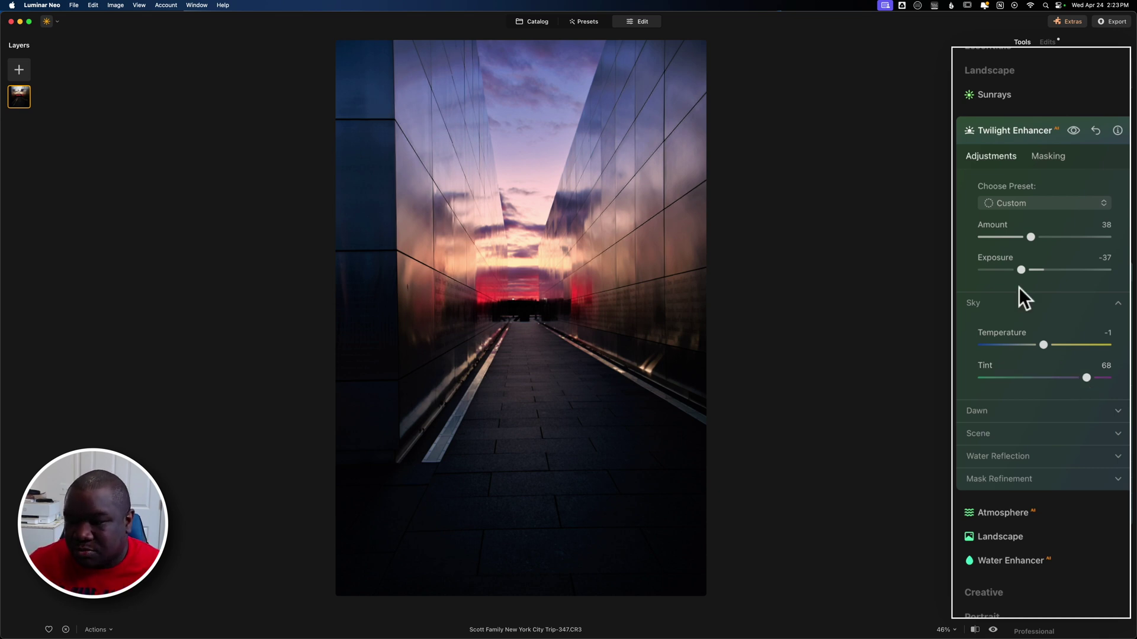
Review the Dawn settings, then lower the Scene Shade to -63.
{"action": "left_click", "coordinate": [985, 302]}
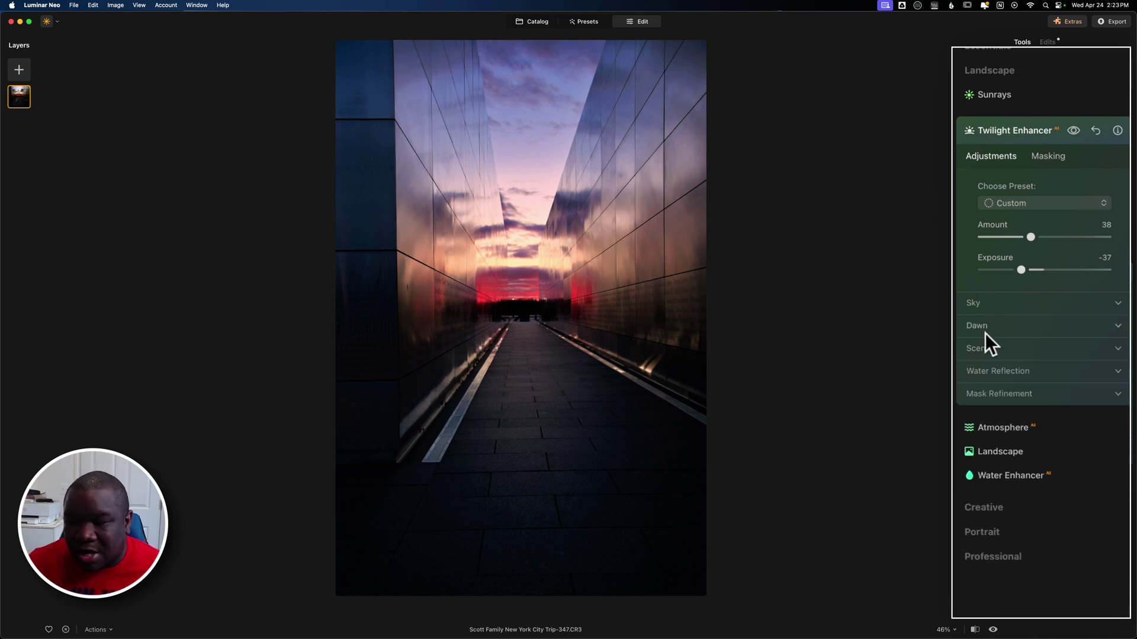
{"action": "left_click", "coordinate": [980, 330]}
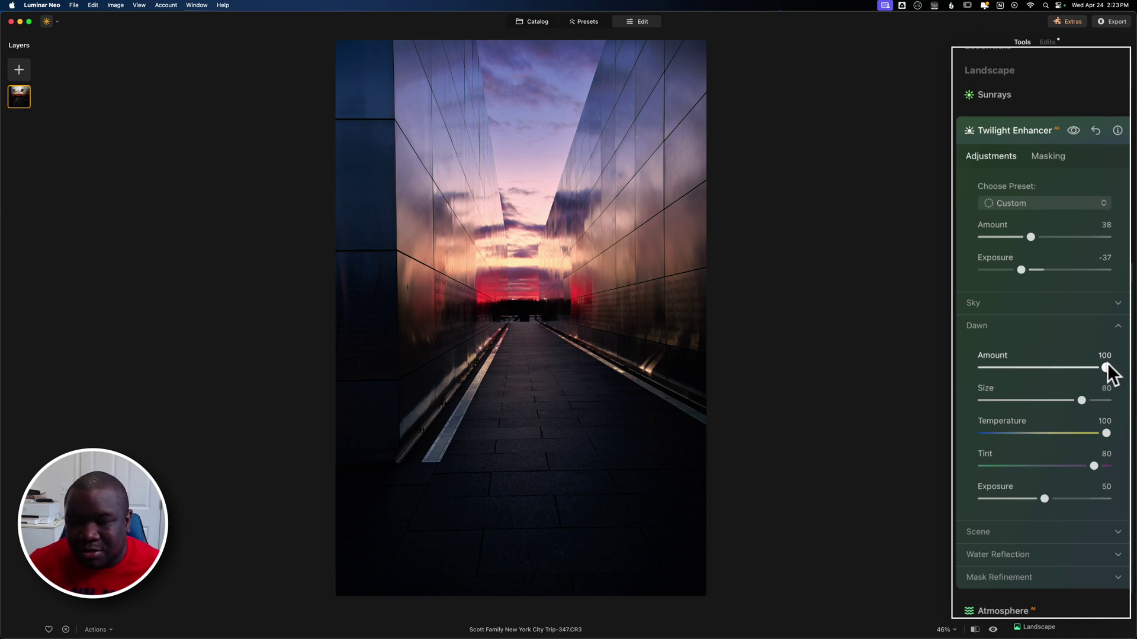
{"action": "left_click", "coordinate": [998, 327]}
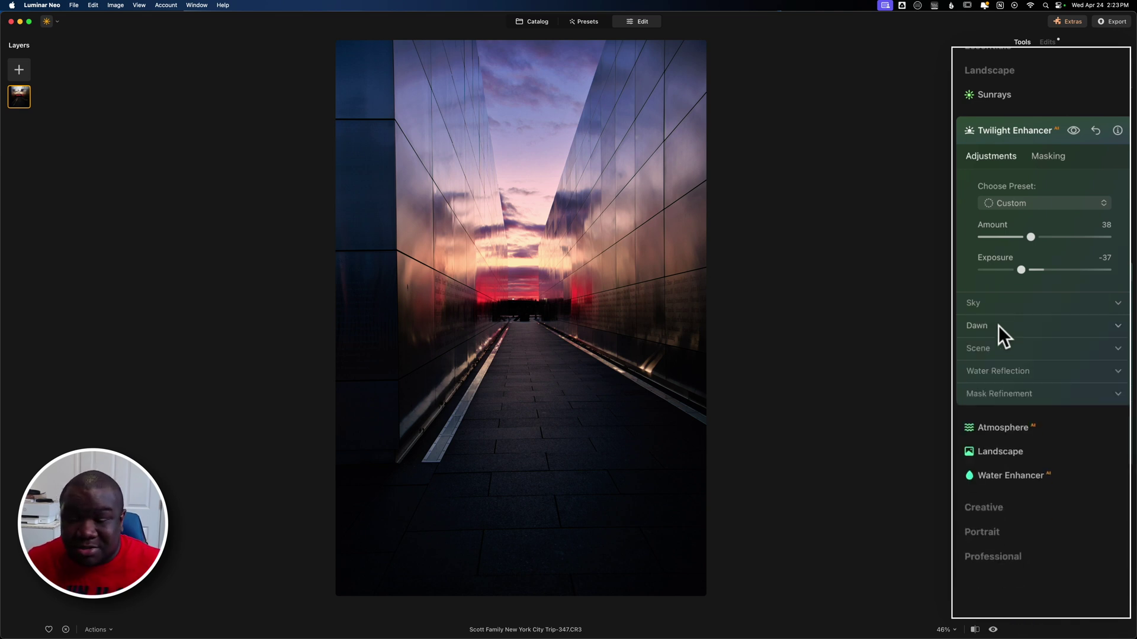
{"action": "left_click", "coordinate": [996, 348]}
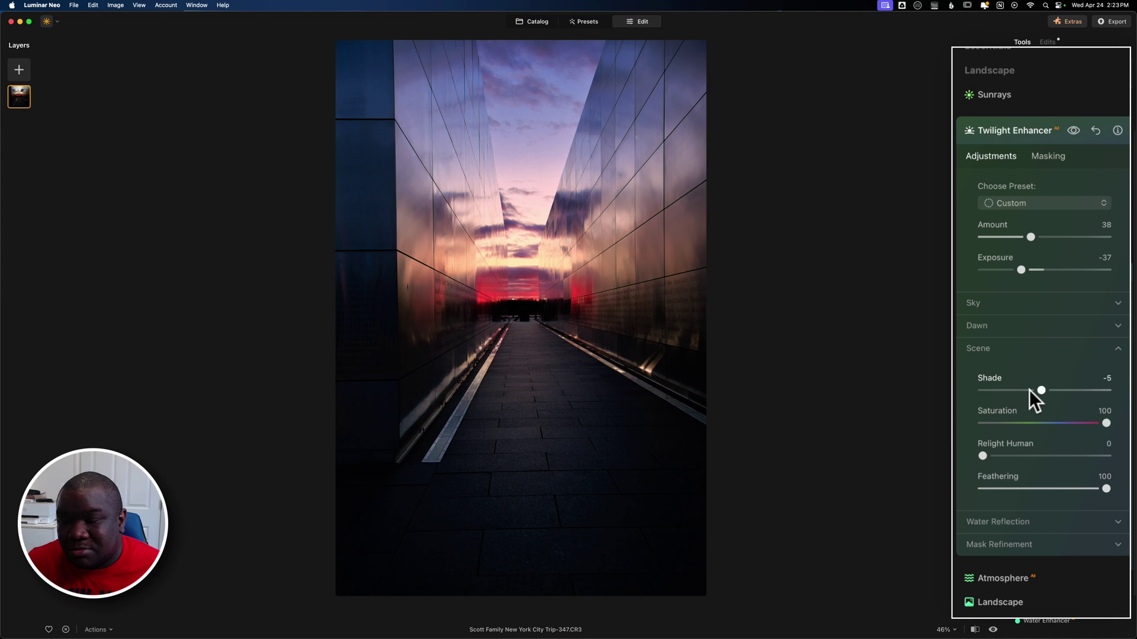
{"action": "left_click_drag", "start_coordinate": [1040, 392], "coordinate": [1003, 410]}
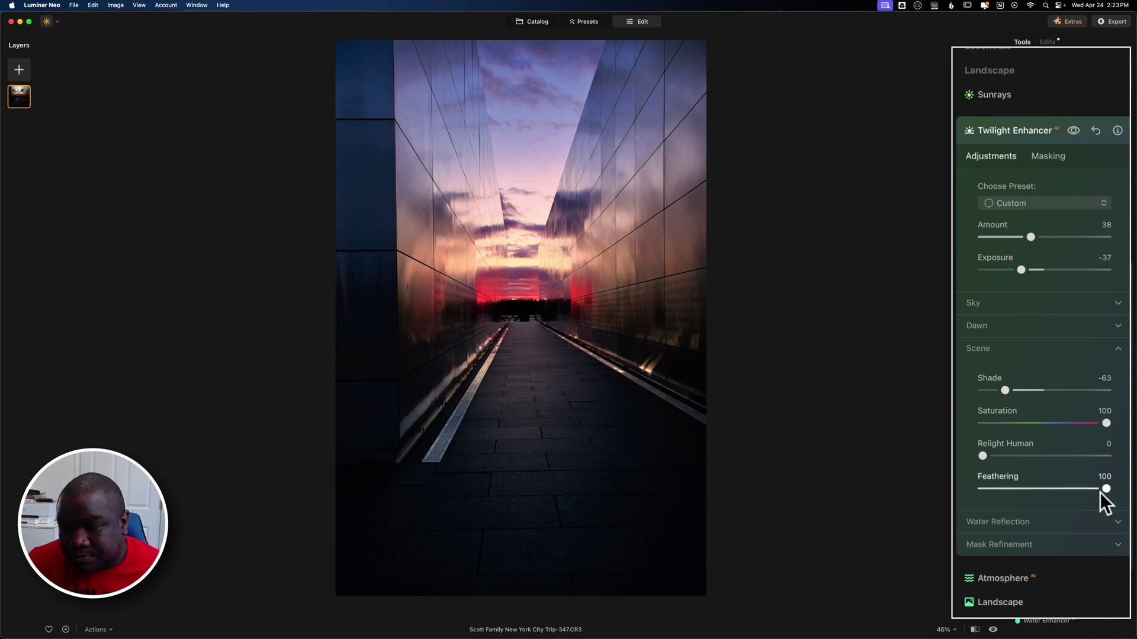
{"action": "left_click", "coordinate": [1011, 348]}
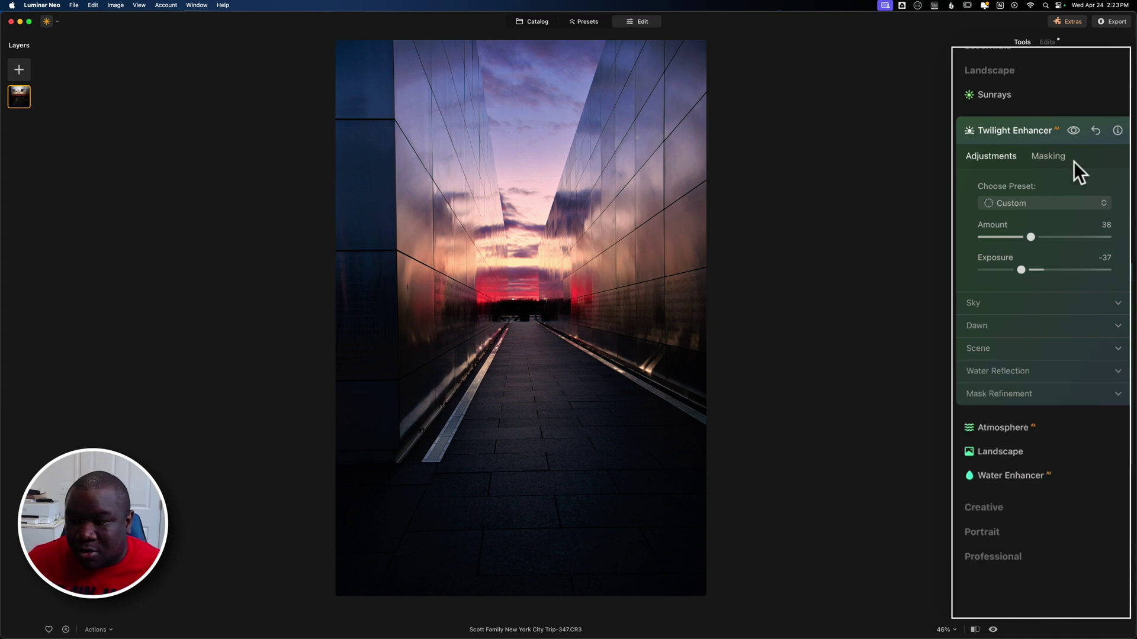
{"action": "left_click", "coordinate": [1072, 130]}
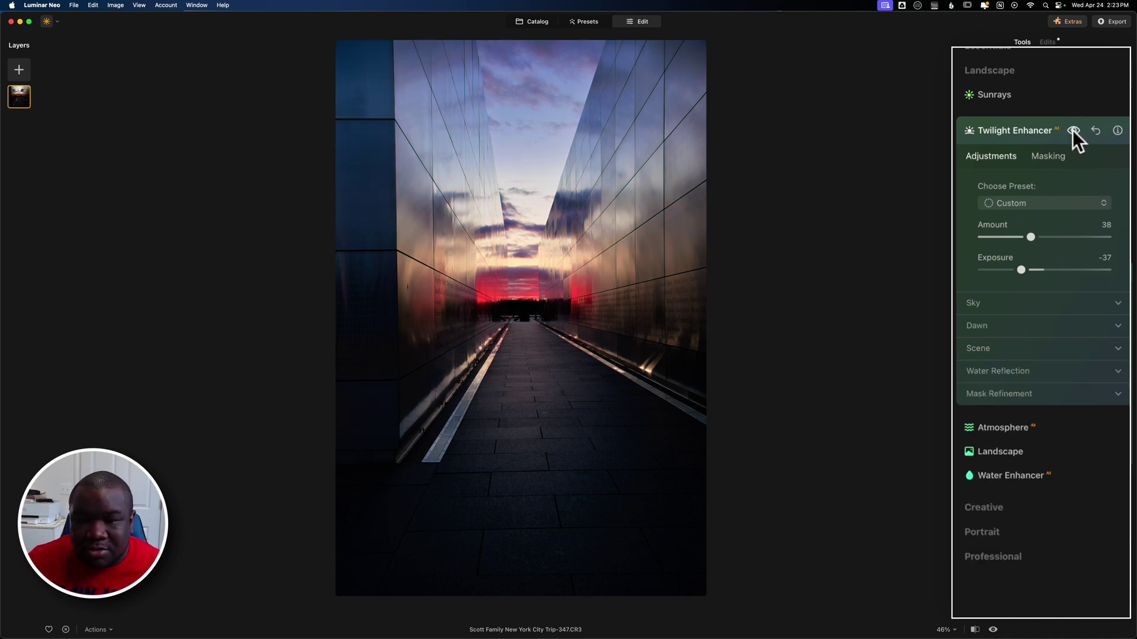
{"action": "left_click", "coordinate": [1073, 130]}
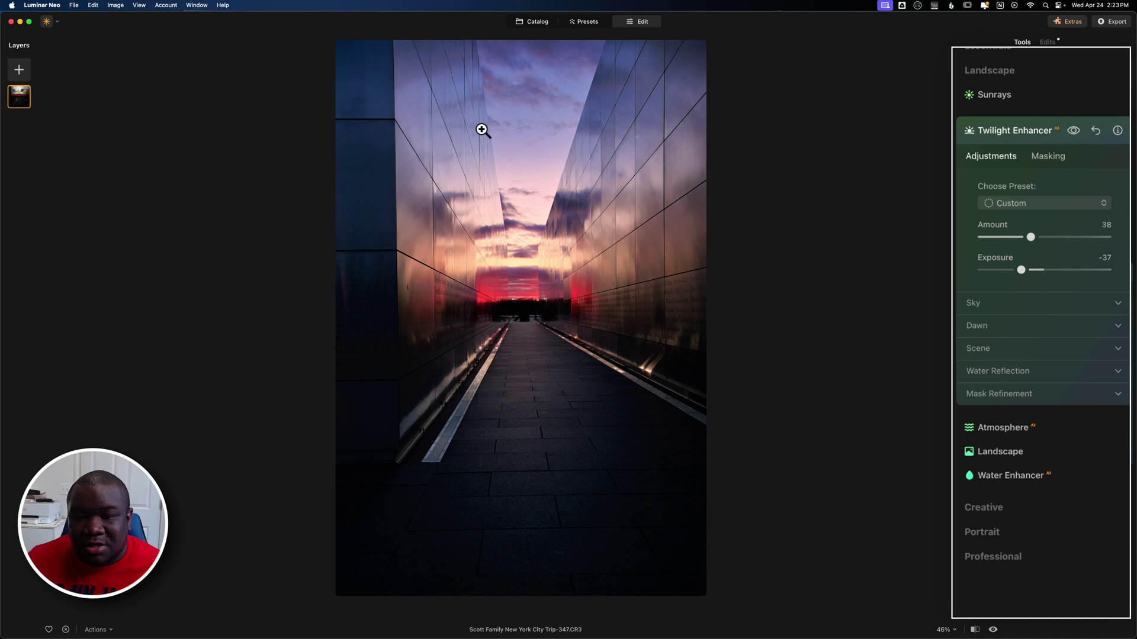
{"action": "left_click", "coordinate": [1073, 131]}
{"action": "left_click", "coordinate": [1072, 130]}
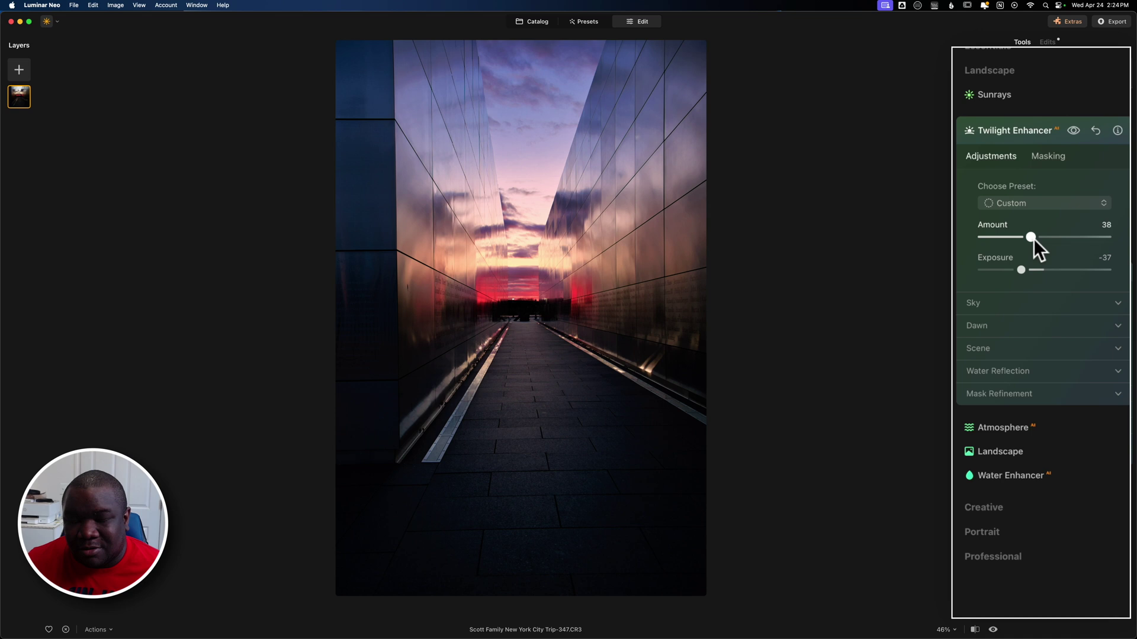
{"action": "left_click_drag", "start_coordinate": [1033, 237], "coordinate": [1064, 238]}
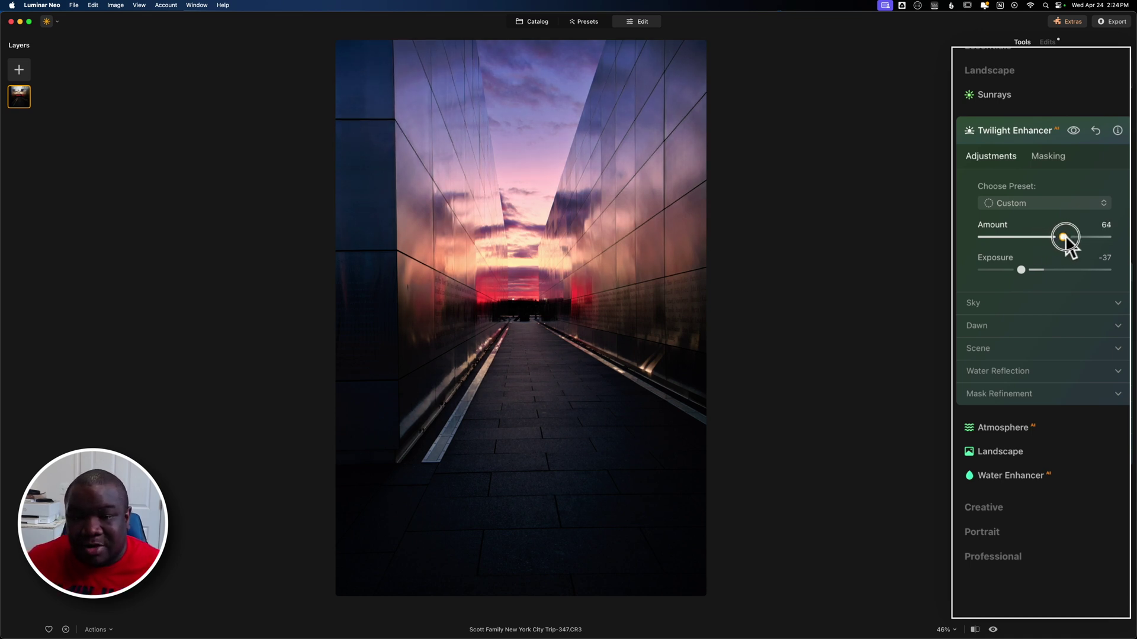
{"action": "left_click_drag", "start_coordinate": [1063, 238], "coordinate": [1105, 238]}
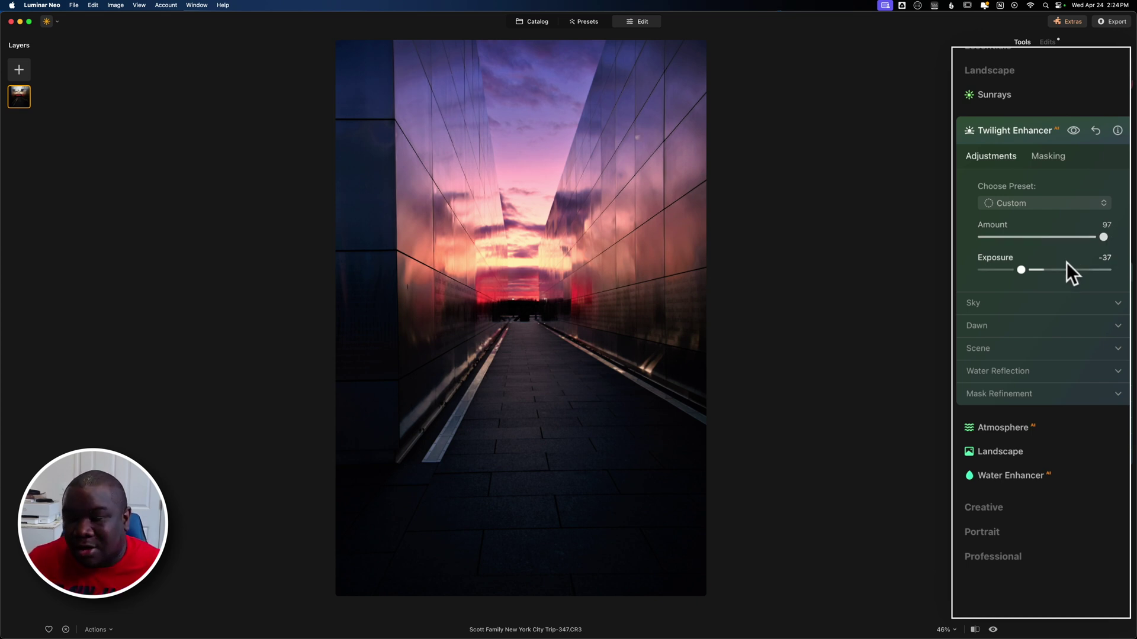
{"action": "left_click_drag", "start_coordinate": [1099, 239], "coordinate": [1030, 239]}
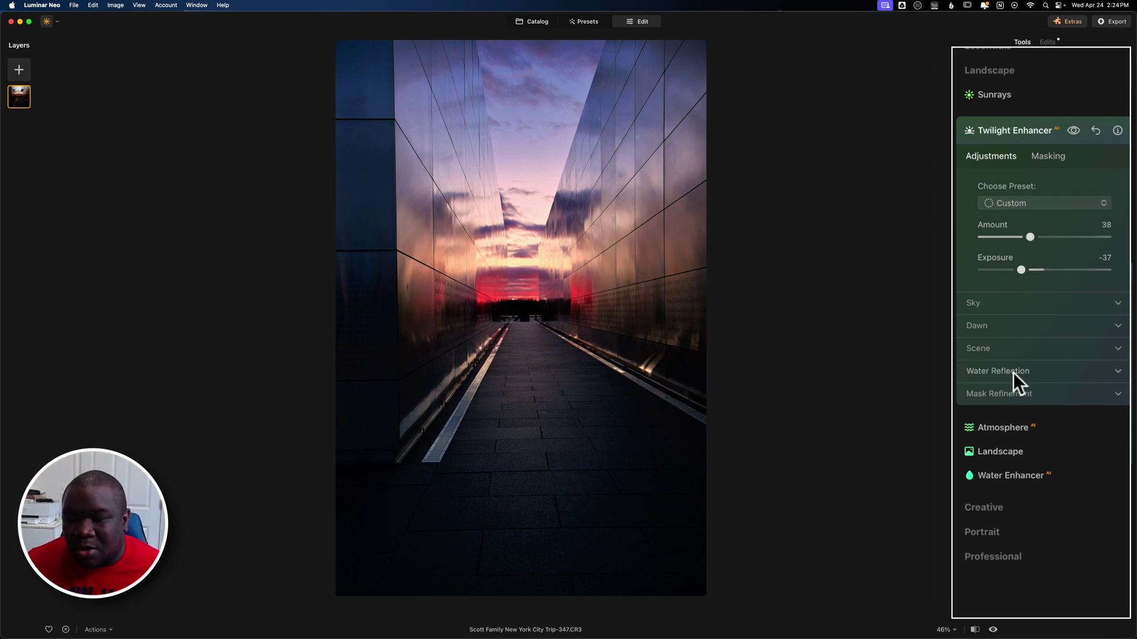
Collapse Twilight Enhancer and toggle before/after, ending on the edited photo.
{"action": "left_click", "coordinate": [1013, 393]}
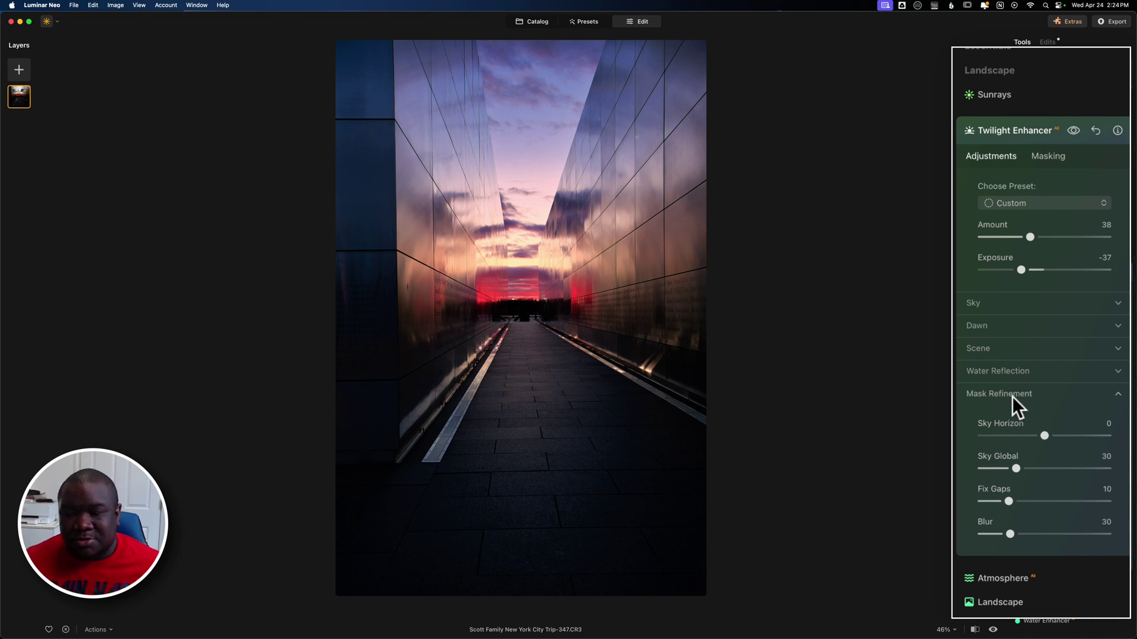
{"action": "left_click", "coordinate": [1011, 396]}
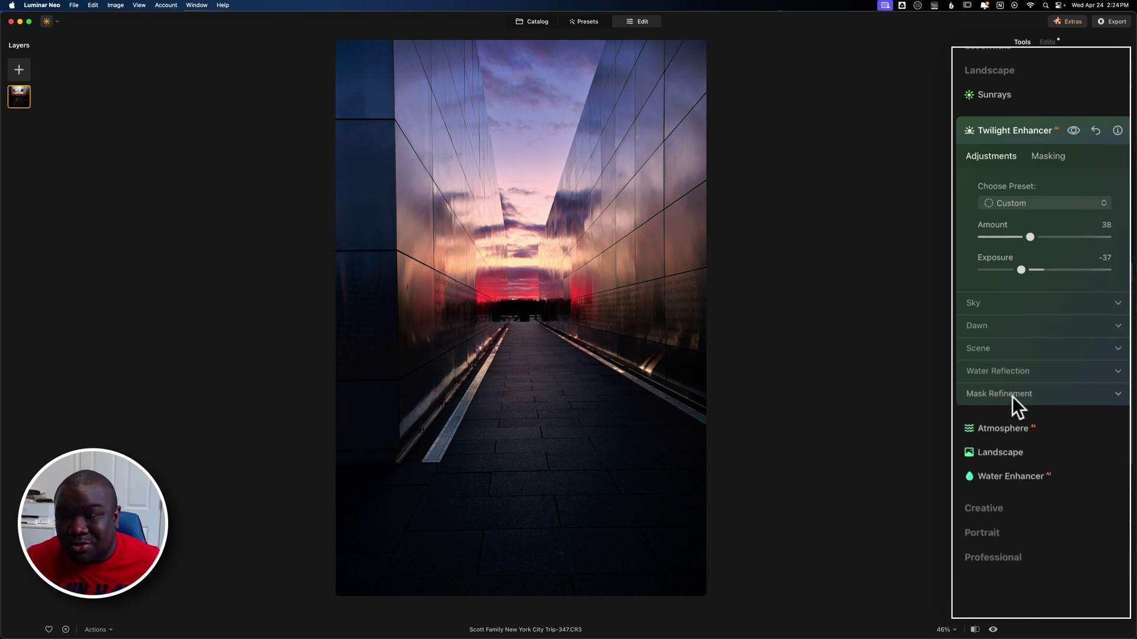
{"action": "left_click", "coordinate": [1006, 130]}
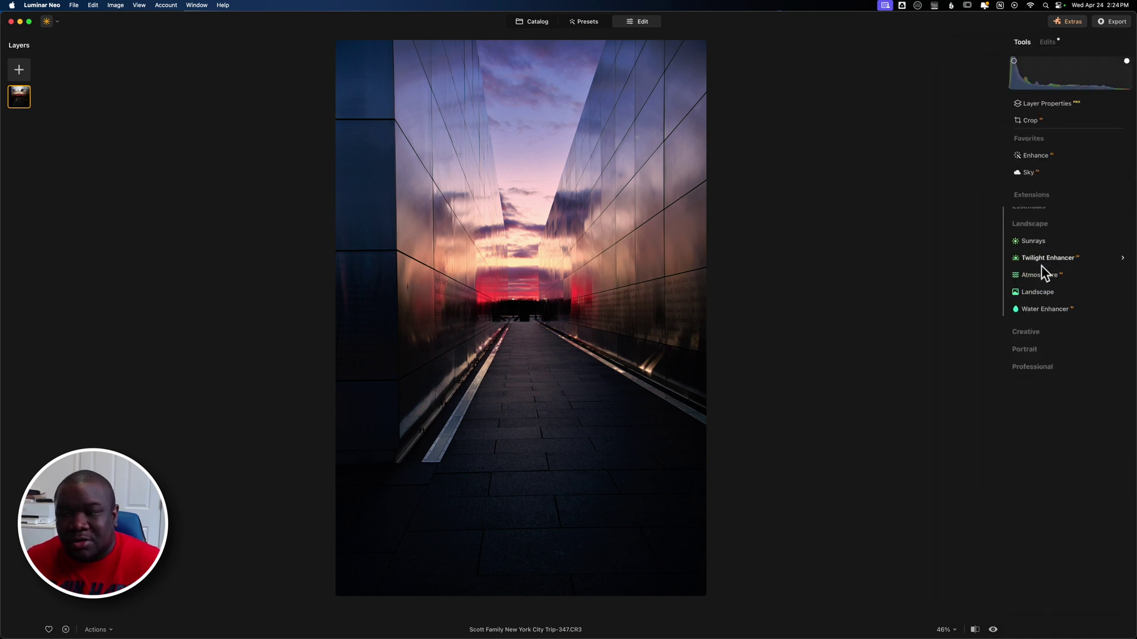
{"action": "key", "text": "backslash"}
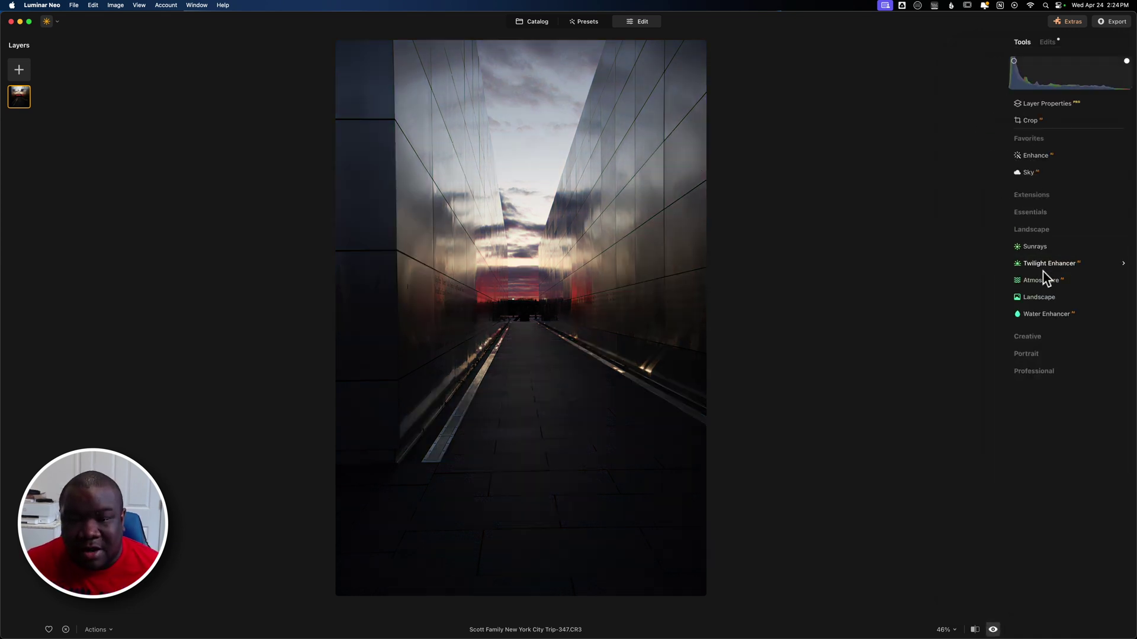
{"action": "key", "text": "backslash"}
{"action": "key", "text": "backslash"}
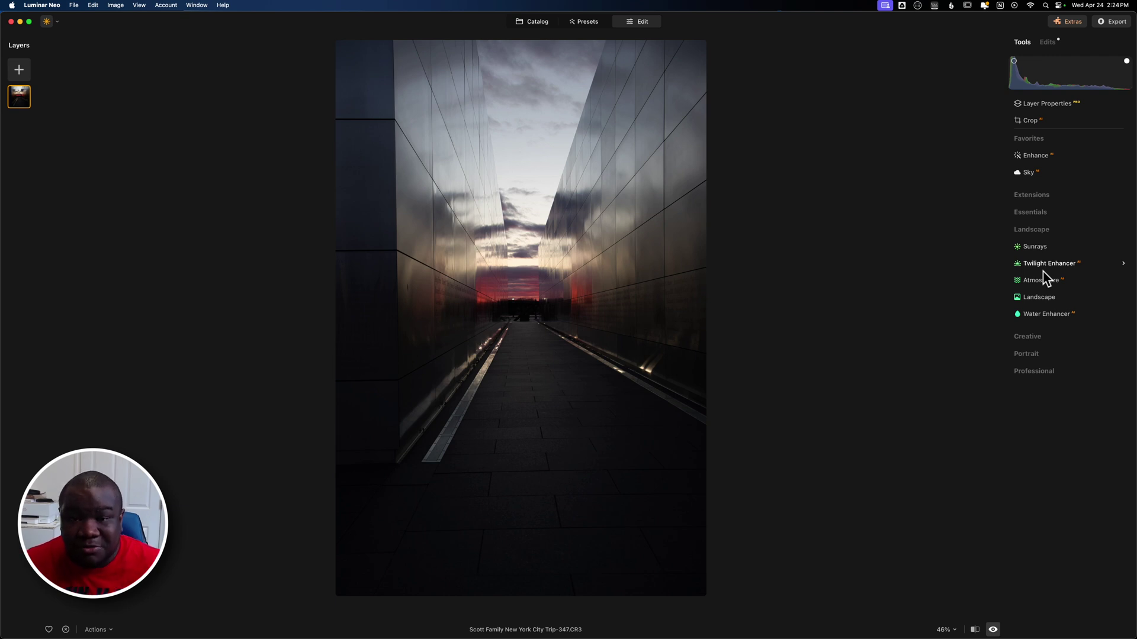
{"action": "key", "text": "backslash"}
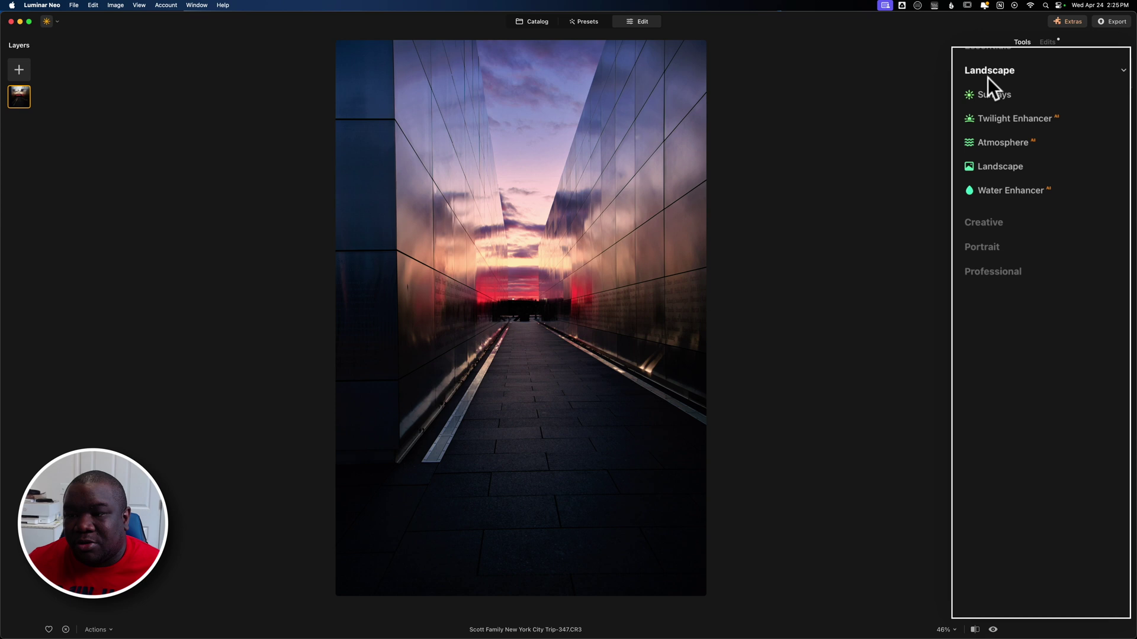
Bring up the HSL Hue controls in the Color tool.
{"action": "left_click", "coordinate": [984, 49]}
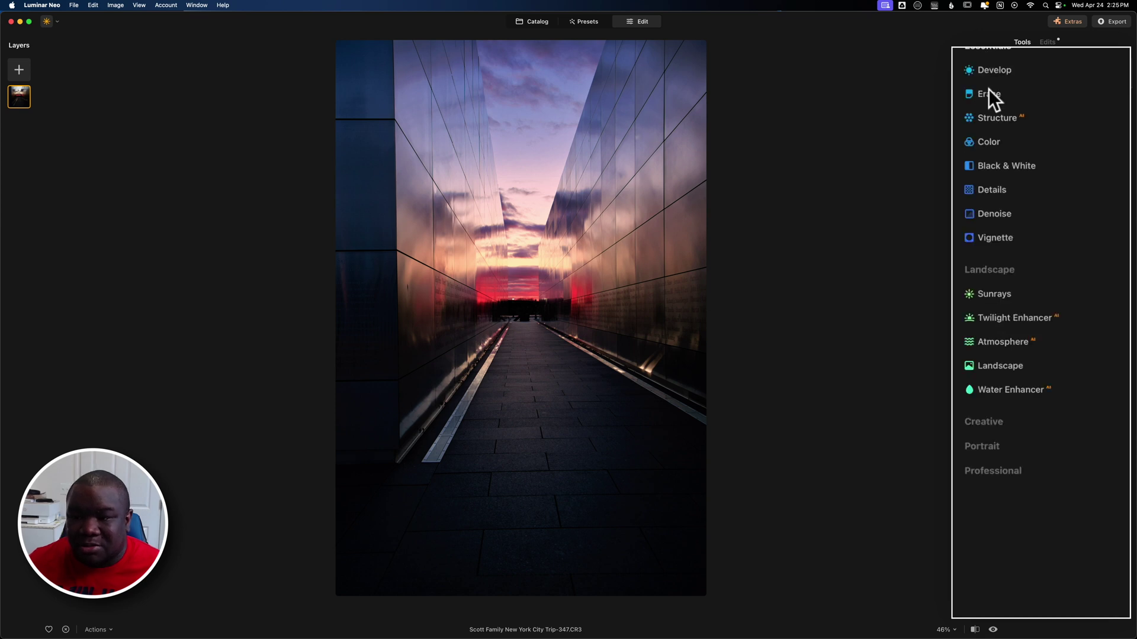
{"action": "left_click", "coordinate": [985, 143]}
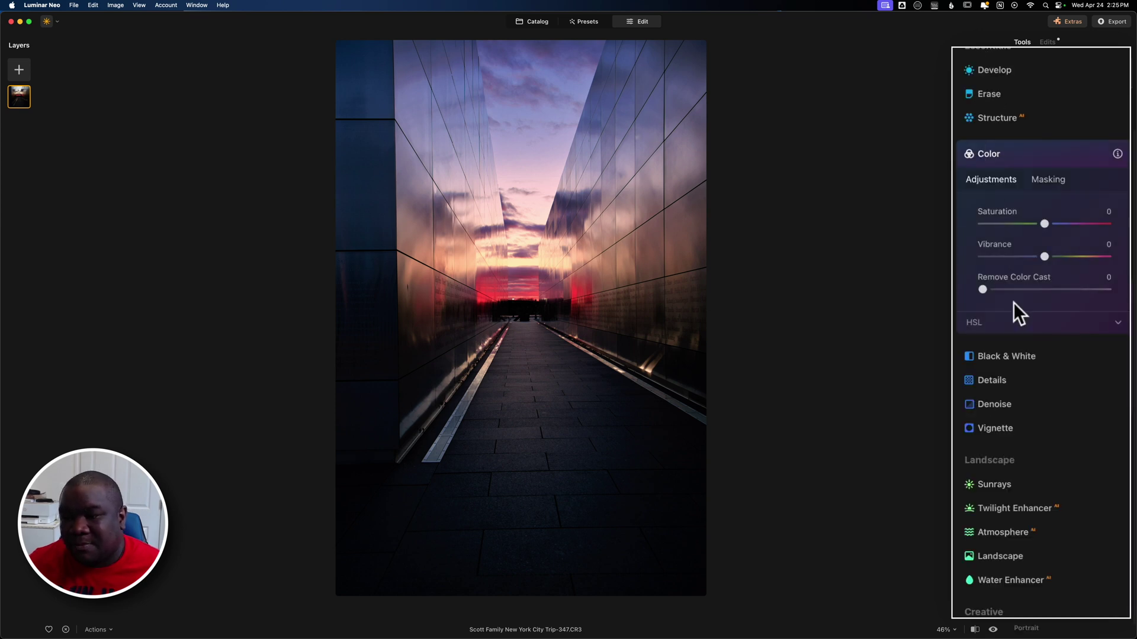
{"action": "left_click", "coordinate": [996, 321]}
{"action": "scroll", "coordinate": [996, 321], "scroll_direction": "down", "scroll_amount": 10}
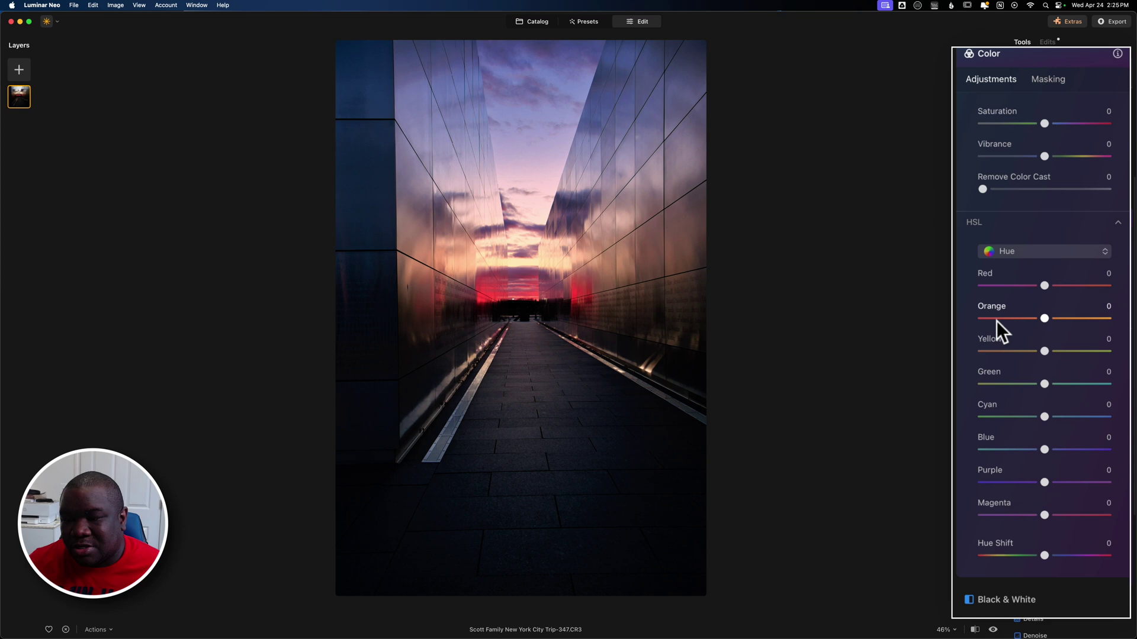
{"action": "scroll", "coordinate": [995, 318], "scroll_direction": "up", "scroll_amount": 5}
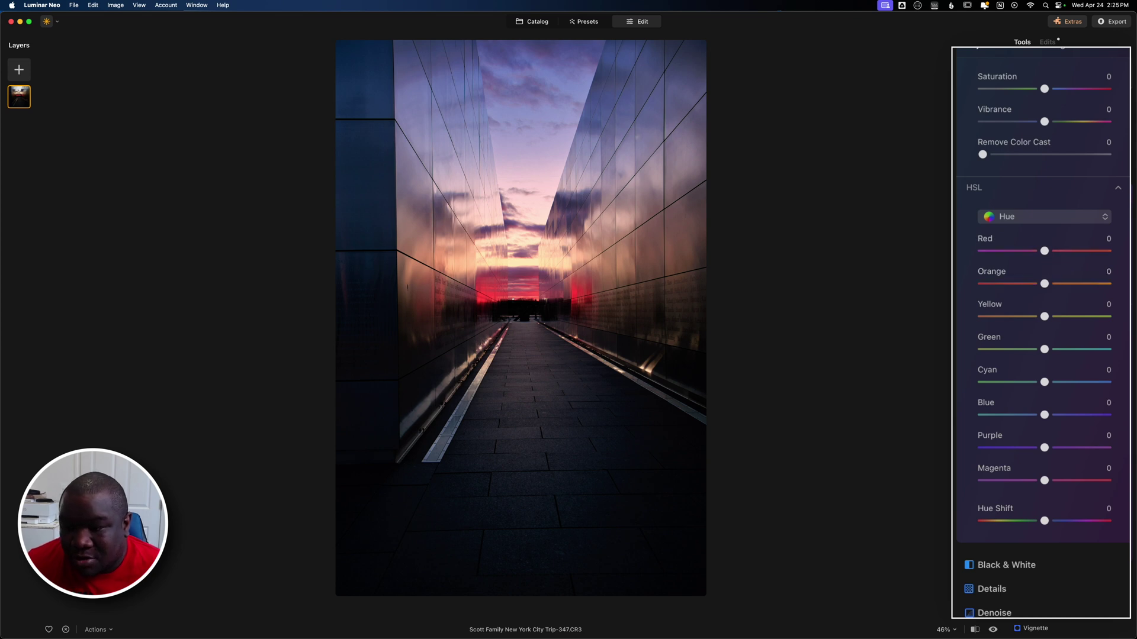
Adjust HSL hues: Red -11, Cyan 24, Magenta 23, Purple -57.
{"action": "mouse_move", "coordinate": [1043, 251]}
{"action": "left_mouse_down"}
{"action": "mouse_move", "coordinate": [1023, 251]}
{"action": "mouse_move", "coordinate": [1058, 251]}
{"action": "mouse_move", "coordinate": [1030, 251]}
{"action": "mouse_move", "coordinate": [1040, 283]}
{"action": "mouse_move", "coordinate": [1021, 284]}
{"action": "mouse_move", "coordinate": [1060, 285]}
{"action": "mouse_move", "coordinate": [1030, 285]}
{"action": "mouse_move", "coordinate": [1038, 252]}
{"action": "left_mouse_up"}
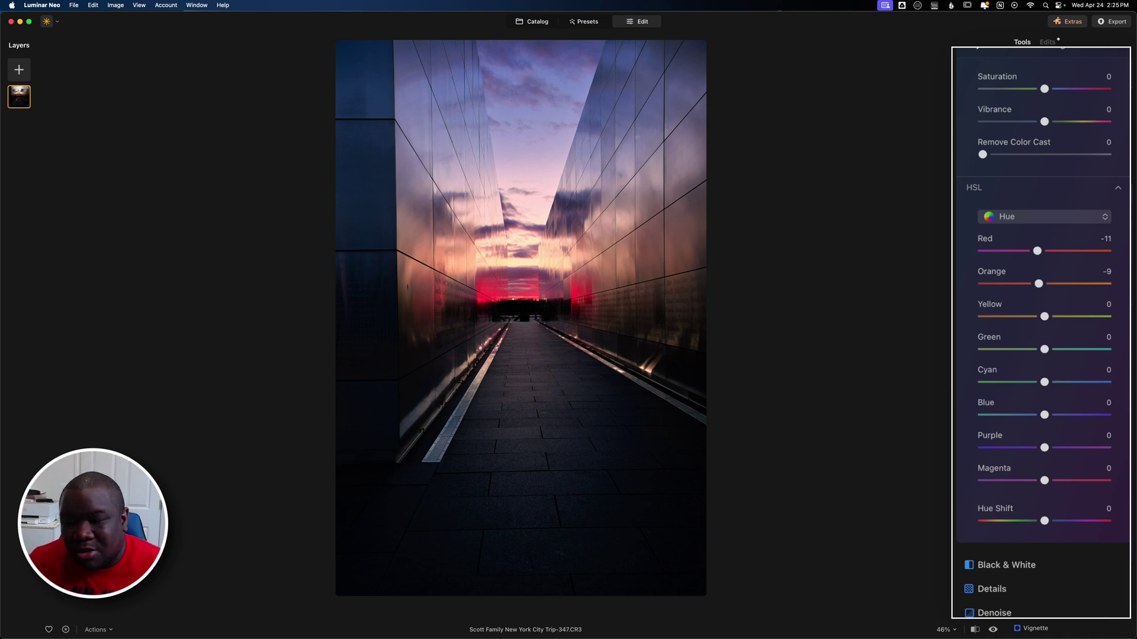
{"action": "mouse_move", "coordinate": [1045, 482]}
{"action": "left_mouse_down"}
{"action": "mouse_move", "coordinate": [1033, 484]}
{"action": "mouse_move", "coordinate": [1081, 484]}
{"action": "mouse_move", "coordinate": [996, 483]}
{"action": "mouse_move", "coordinate": [1104, 483]}
{"action": "mouse_move", "coordinate": [1017, 485]}
{"action": "mouse_move", "coordinate": [1059, 486]}
{"action": "left_mouse_up"}
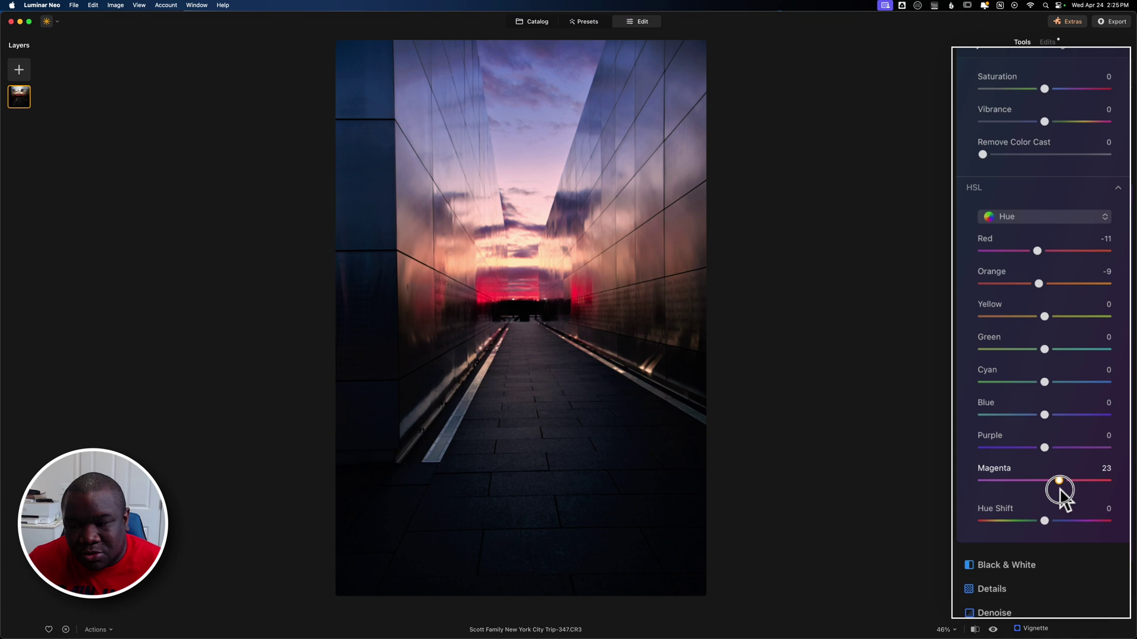
{"action": "left_click_drag", "start_coordinate": [1044, 448], "coordinate": [1069, 449]}
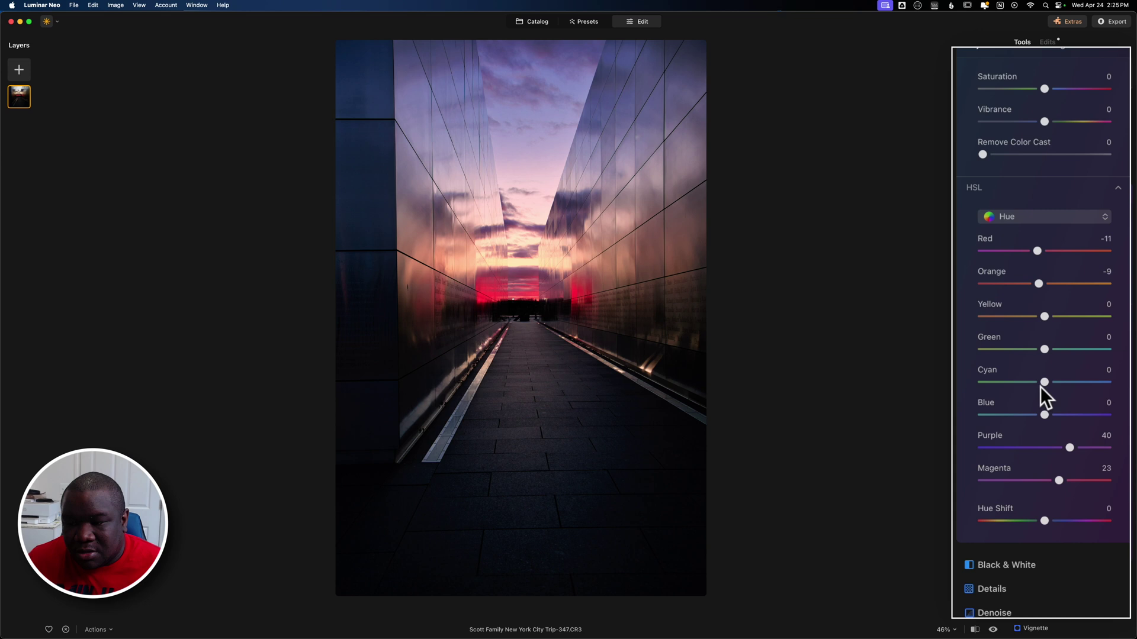
{"action": "left_click_drag", "start_coordinate": [1043, 382], "coordinate": [1072, 416]}
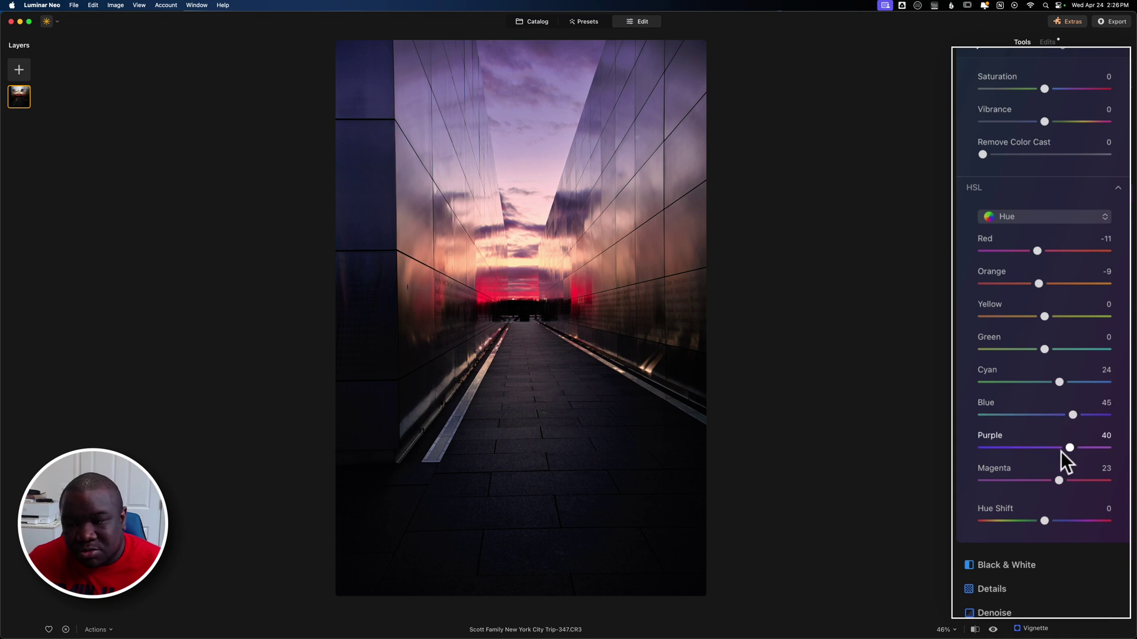
{"action": "left_click_drag", "start_coordinate": [1068, 448], "coordinate": [1007, 449]}
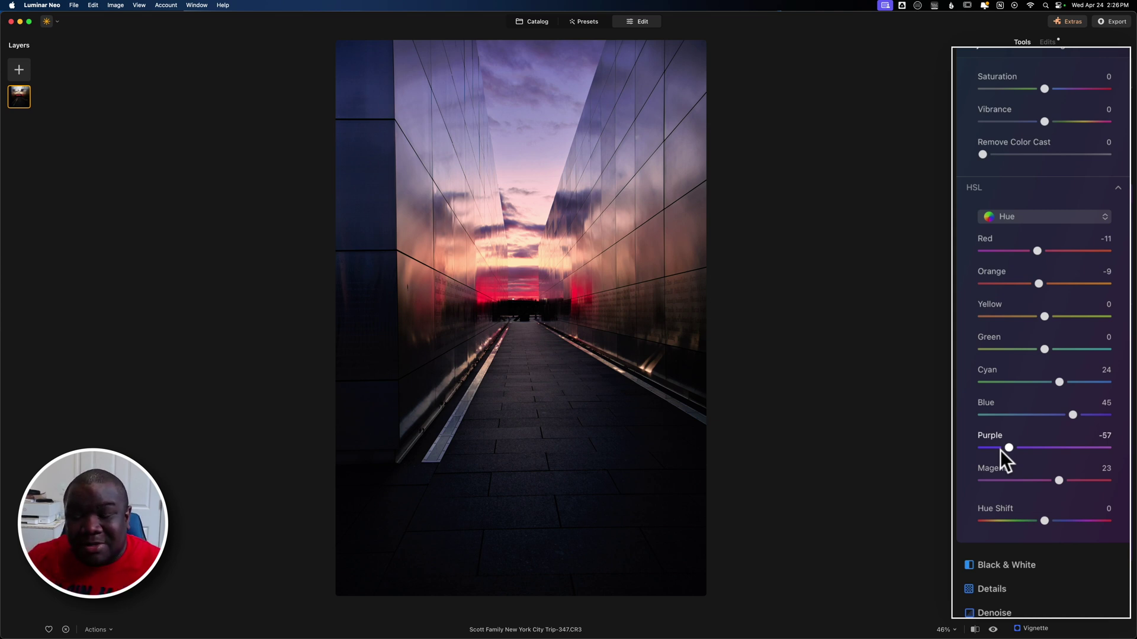
Switch HSL to Saturation and raise Red to 14, Purple to 12, Blue to 10.
{"action": "left_click", "coordinate": [1026, 218]}
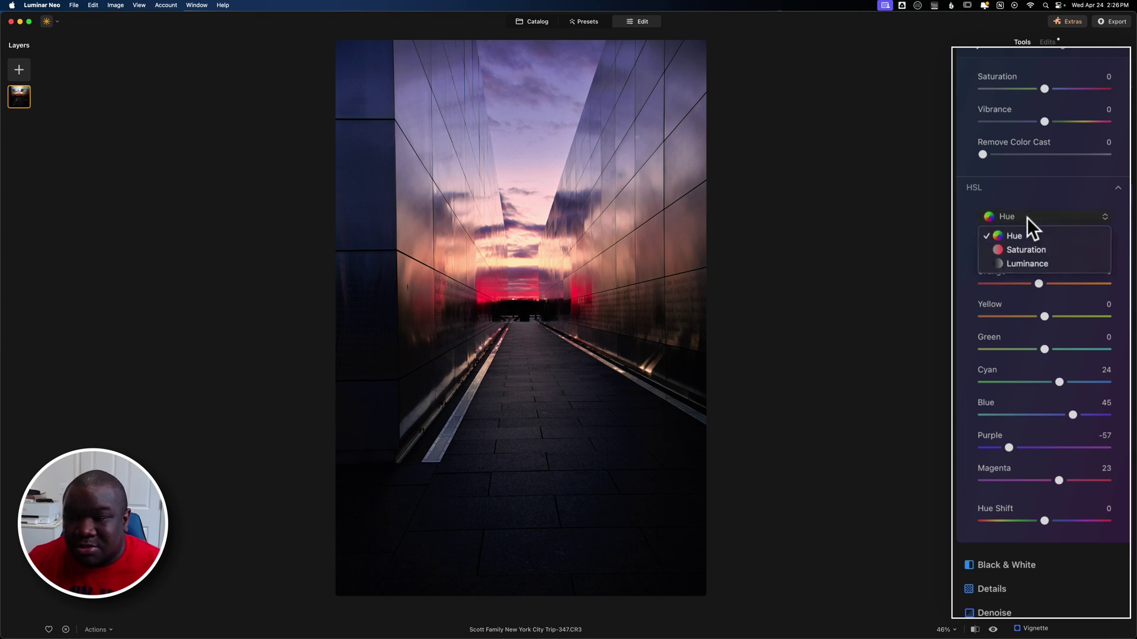
{"action": "left_click", "coordinate": [1018, 248]}
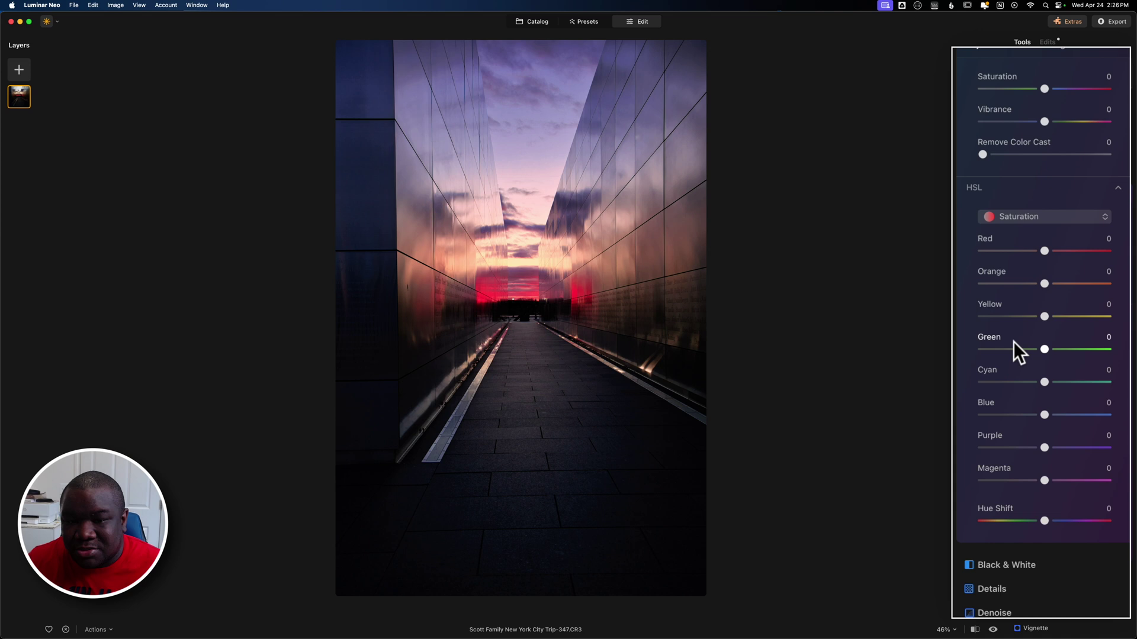
{"action": "left_click", "coordinate": [1048, 251]}
{"action": "left_click_drag", "start_coordinate": [1048, 252], "coordinate": [1057, 250]}
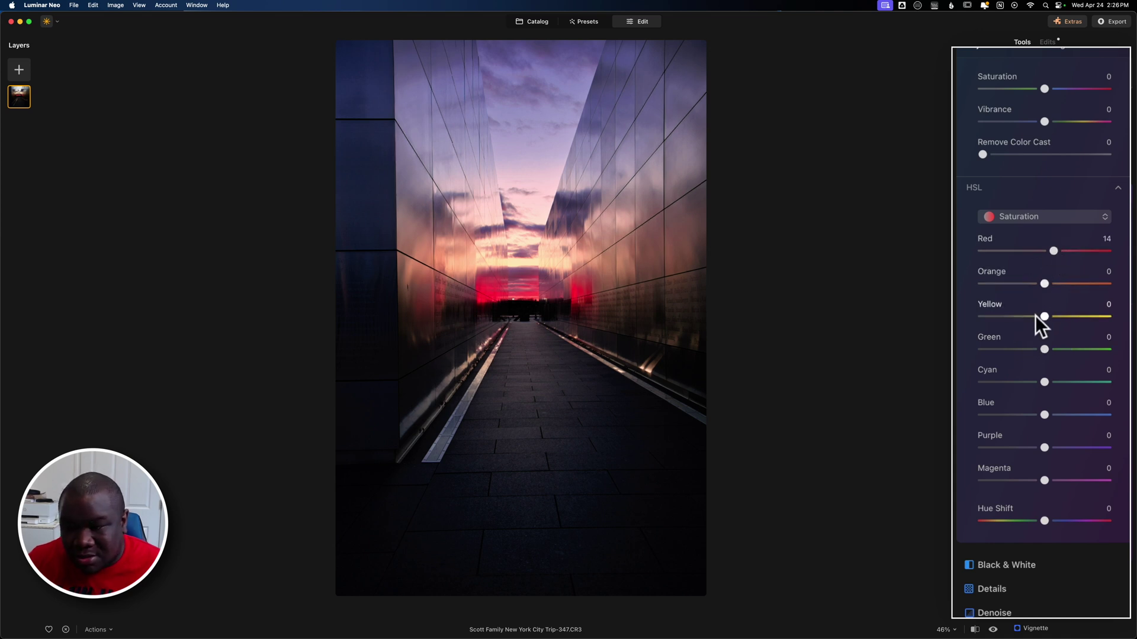
{"action": "left_click", "coordinate": [1045, 447]}
{"action": "left_click_drag", "start_coordinate": [1046, 448], "coordinate": [1051, 415]}
{"action": "left_click", "coordinate": [1047, 415]}
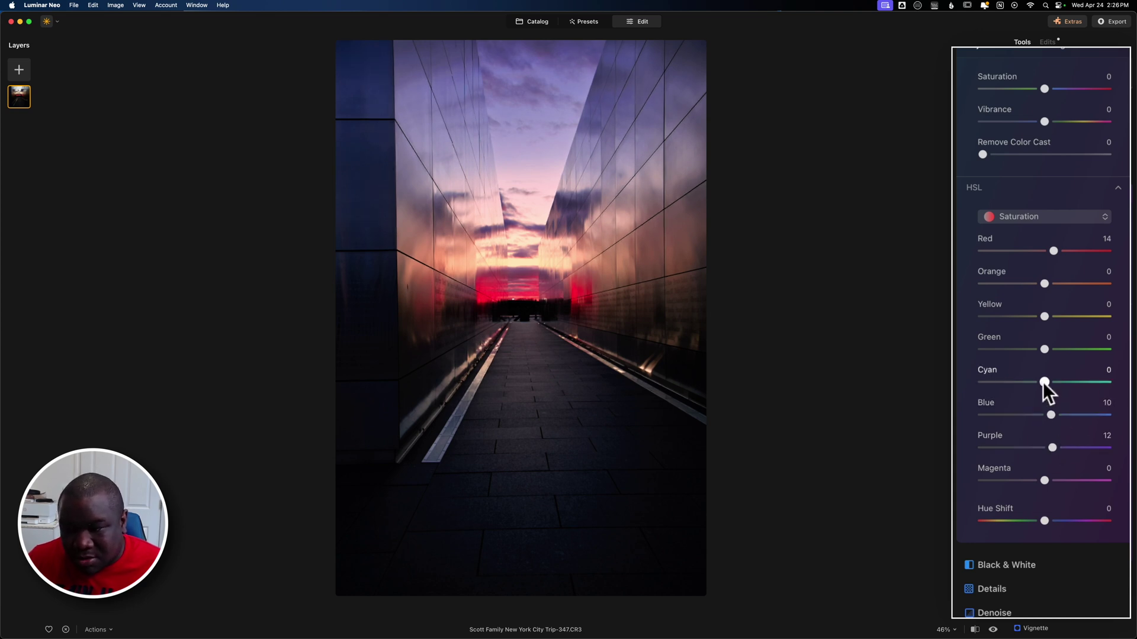
Mute Yellow to -27 and Orange to -21, and nudge overall Color Saturation up.
{"action": "left_click_drag", "start_coordinate": [1043, 318], "coordinate": [1025, 322]}
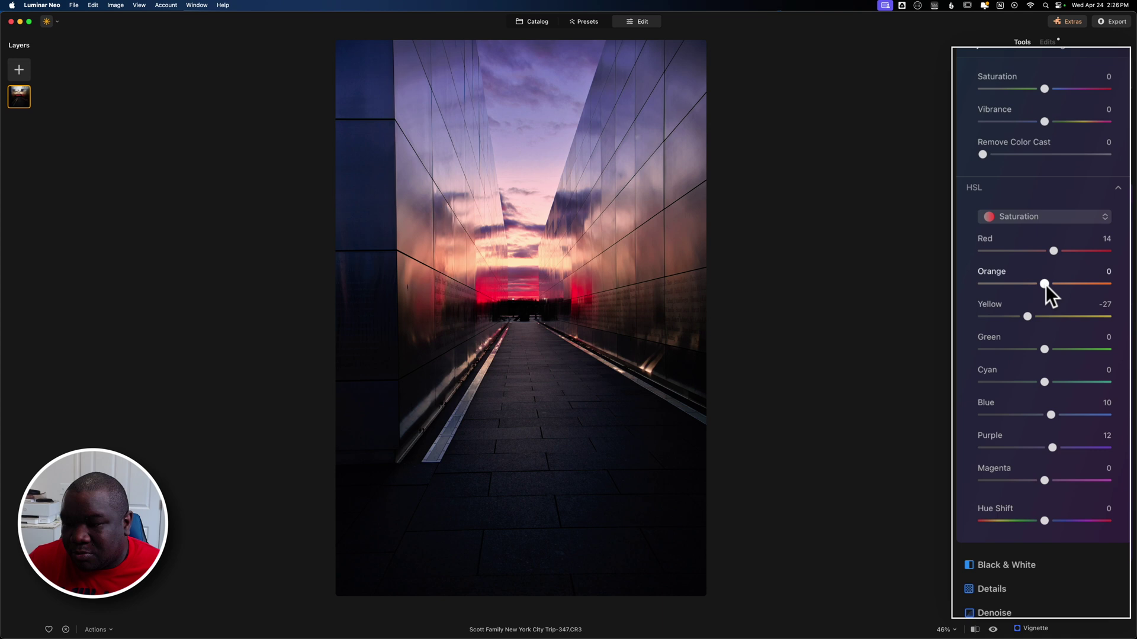
{"action": "mouse_move", "coordinate": [1045, 286]}
{"action": "left_mouse_down"}
{"action": "mouse_move", "coordinate": [1098, 288]}
{"action": "mouse_move", "coordinate": [1026, 289]}
{"action": "mouse_move", "coordinate": [1035, 296]}
{"action": "left_mouse_up"}
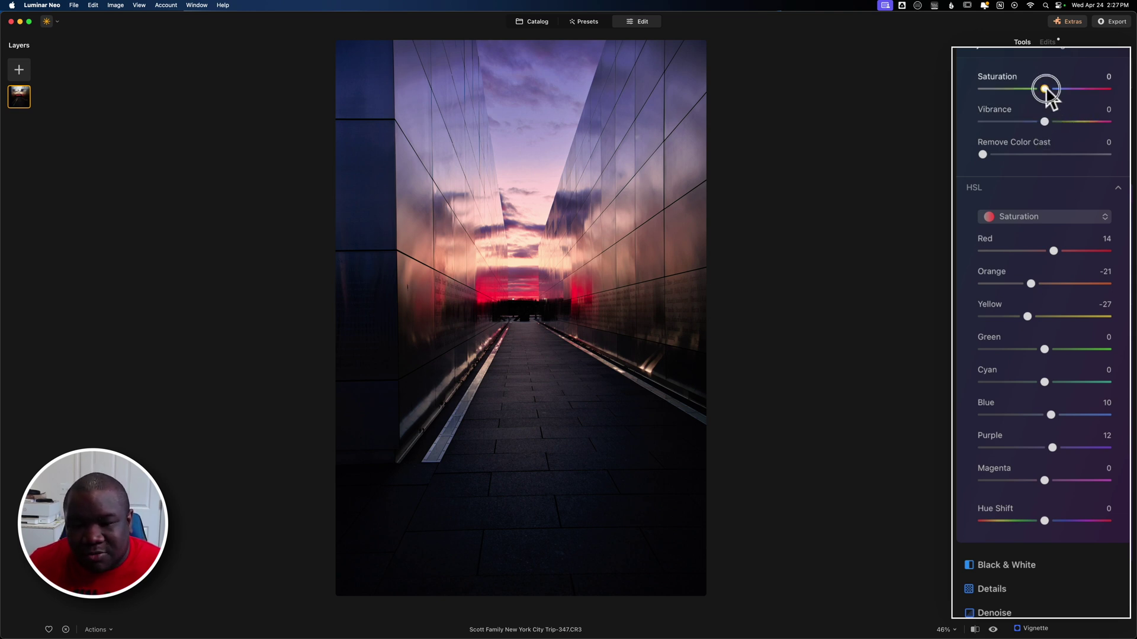
{"action": "left_click_drag", "start_coordinate": [1046, 89], "coordinate": [1059, 124]}
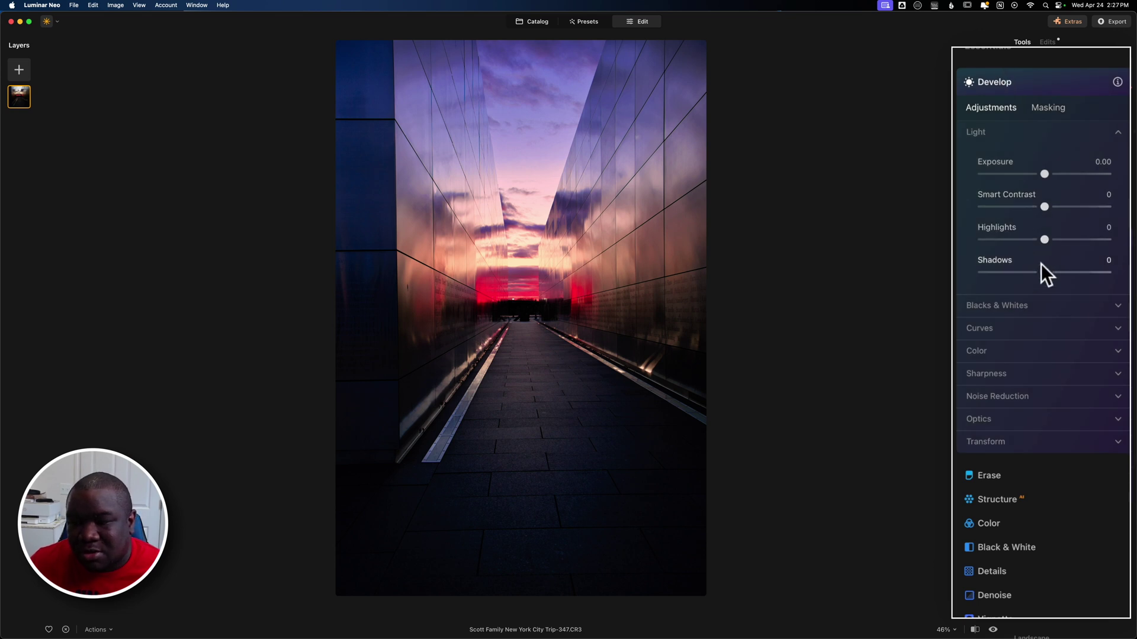
Lift Develop Shadows to 79 and add a Luminosity mask to it.
{"action": "left_click_drag", "start_coordinate": [1044, 273], "coordinate": [1093, 272]}
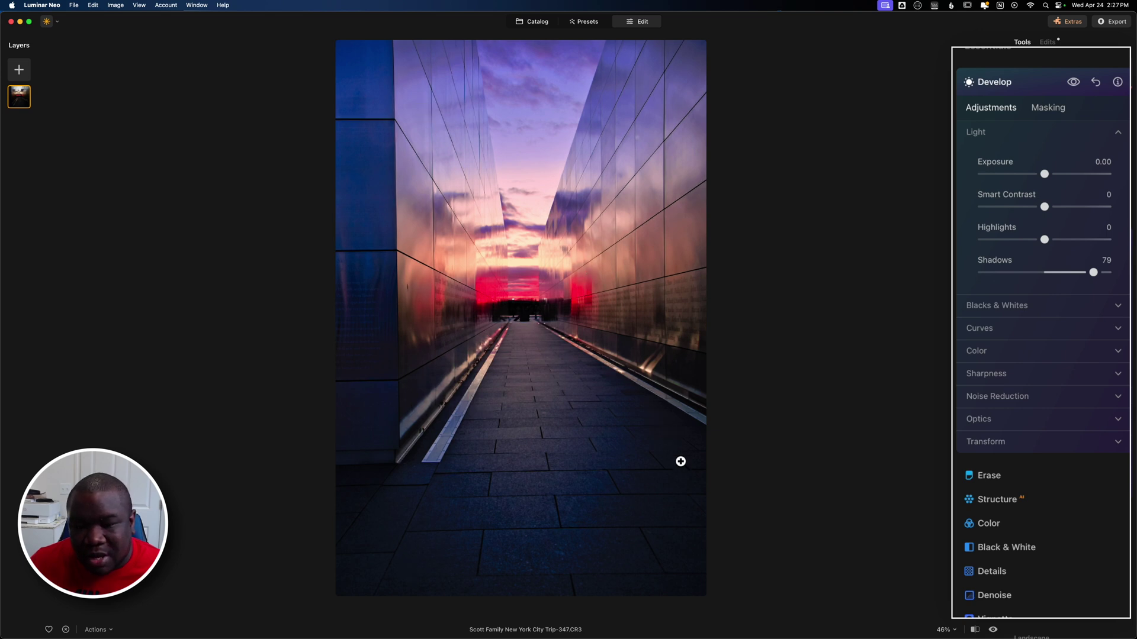
{"action": "left_click", "coordinate": [1042, 108]}
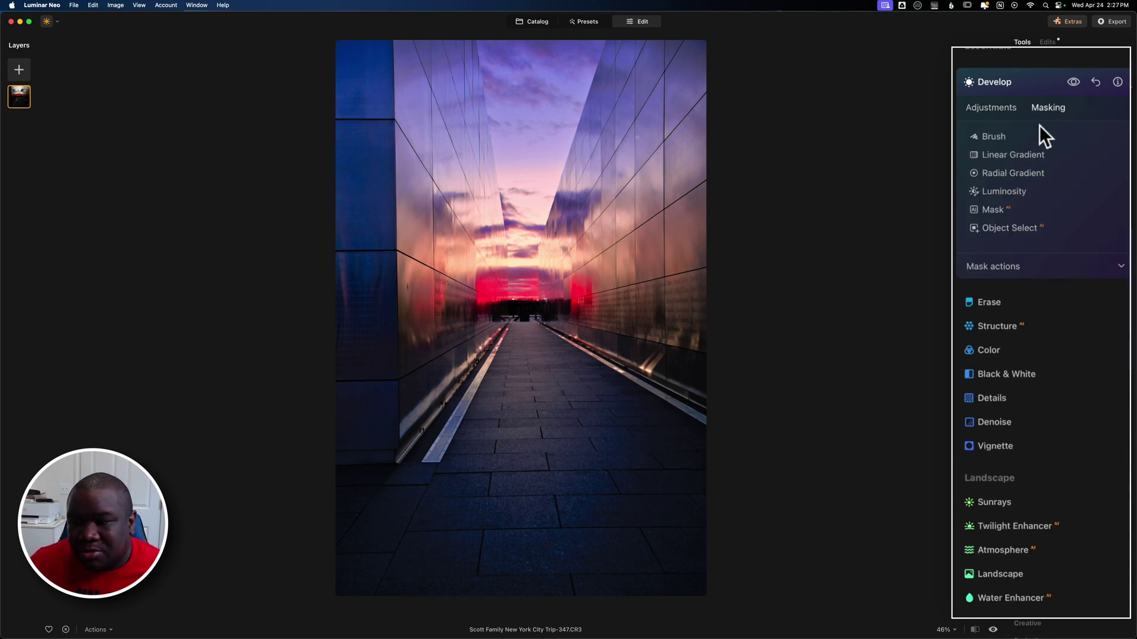
{"action": "left_click", "coordinate": [1022, 190]}
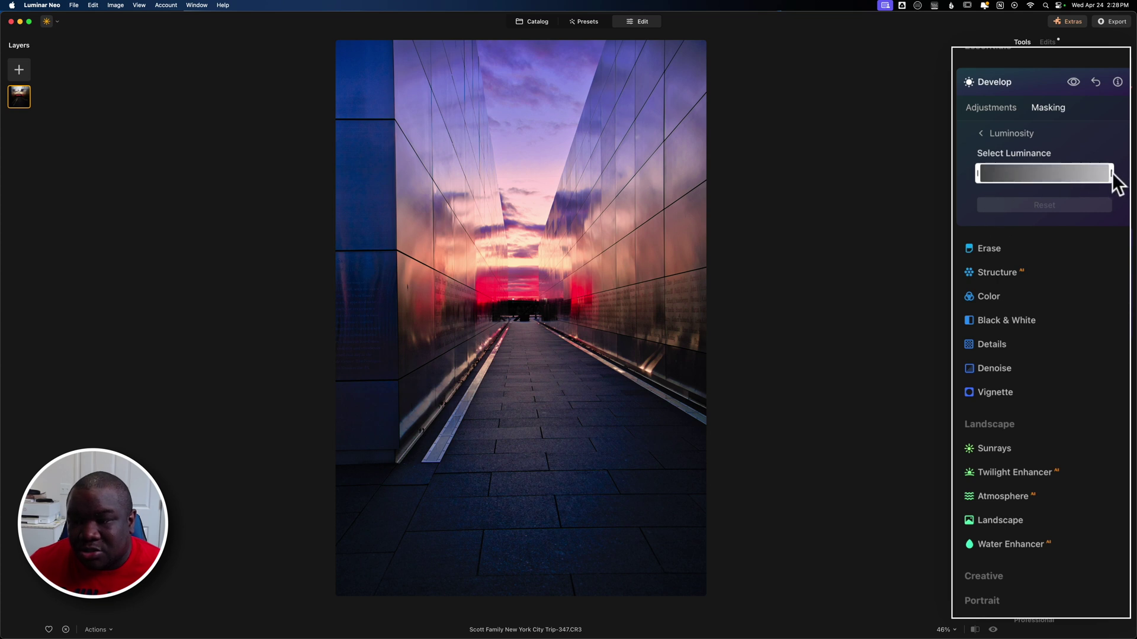
Restrict the Develop luminosity mask to darker tones and compare the edit on and off.
{"action": "mouse_move", "coordinate": [1112, 174]}
{"action": "left_mouse_down"}
{"action": "mouse_move", "coordinate": [1004, 185]}
{"action": "mouse_move", "coordinate": [1038, 188]}
{"action": "left_mouse_up"}
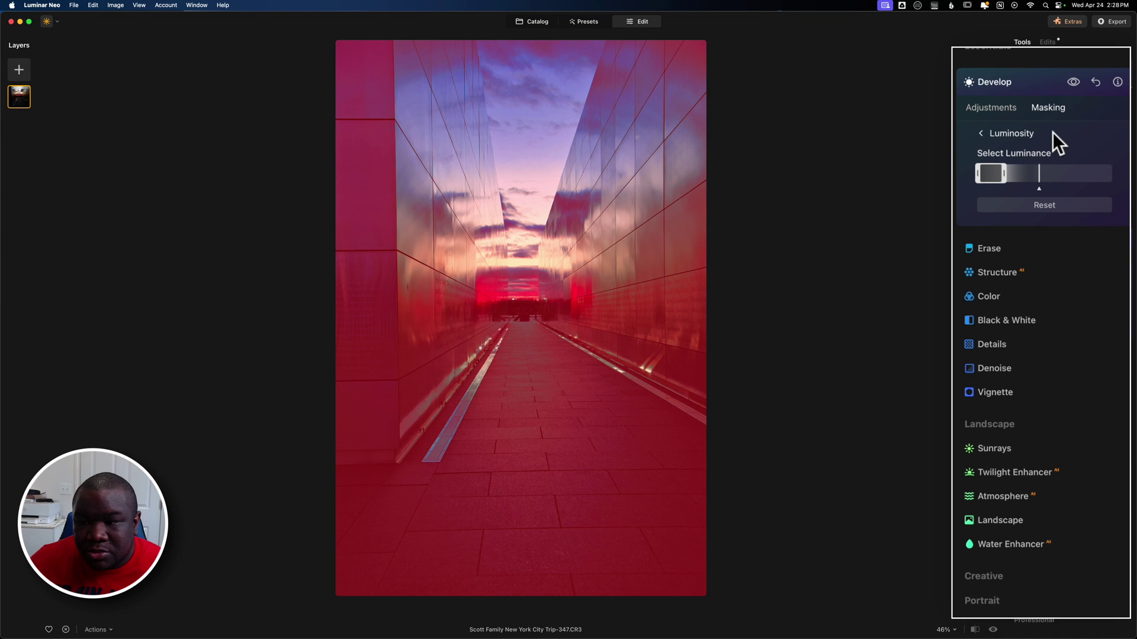
{"action": "left_click", "coordinate": [1074, 83]}
{"action": "left_click", "coordinate": [1074, 82]}
{"action": "left_click", "coordinate": [1074, 82]}
{"action": "left_click", "coordinate": [1074, 83]}
{"action": "left_click", "coordinate": [1074, 82]}
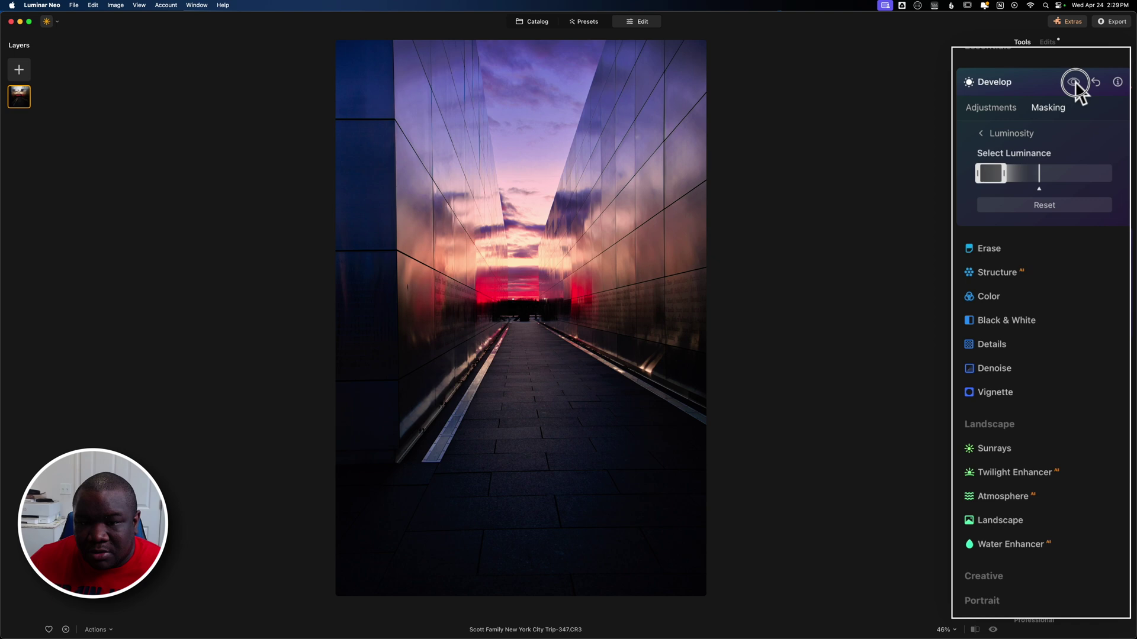
{"action": "left_click", "coordinate": [1074, 82]}
{"action": "left_click", "coordinate": [1074, 83]}
{"action": "left_click", "coordinate": [1074, 82]}
{"action": "left_click", "coordinate": [1074, 82]}
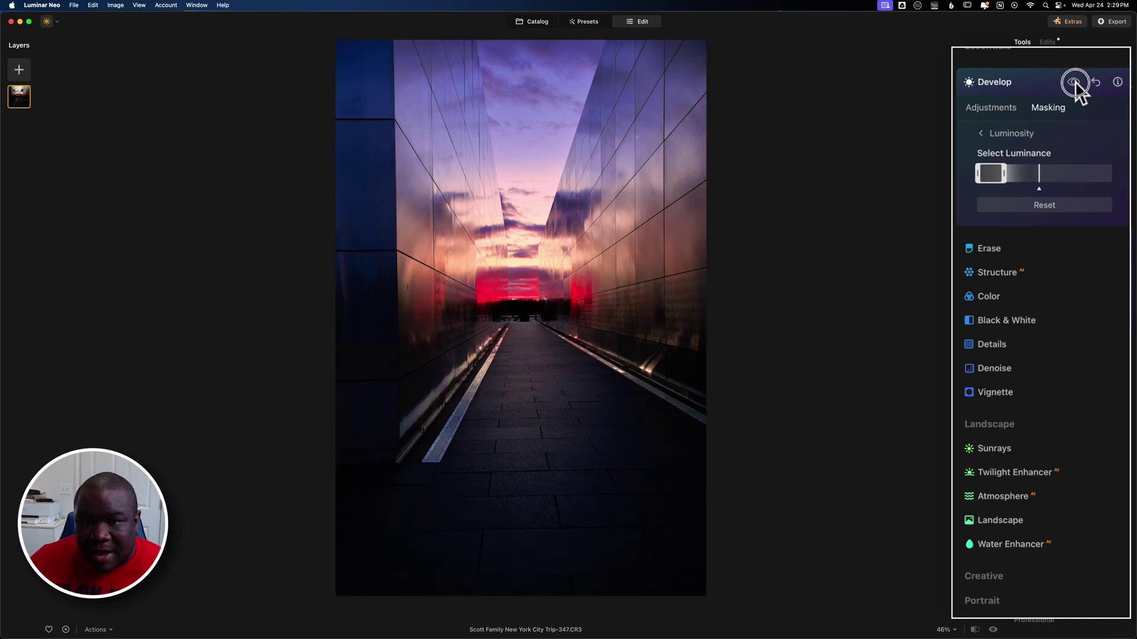
{"action": "left_click", "coordinate": [1074, 82]}
{"action": "left_click", "coordinate": [1074, 82]}
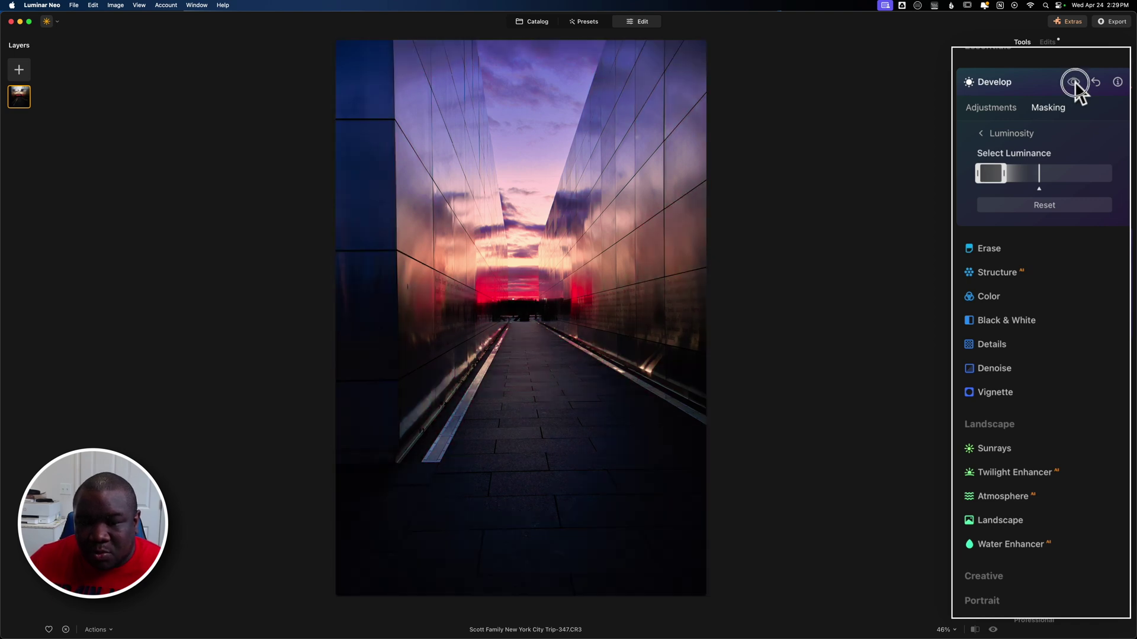
{"action": "left_click", "coordinate": [1074, 83]}
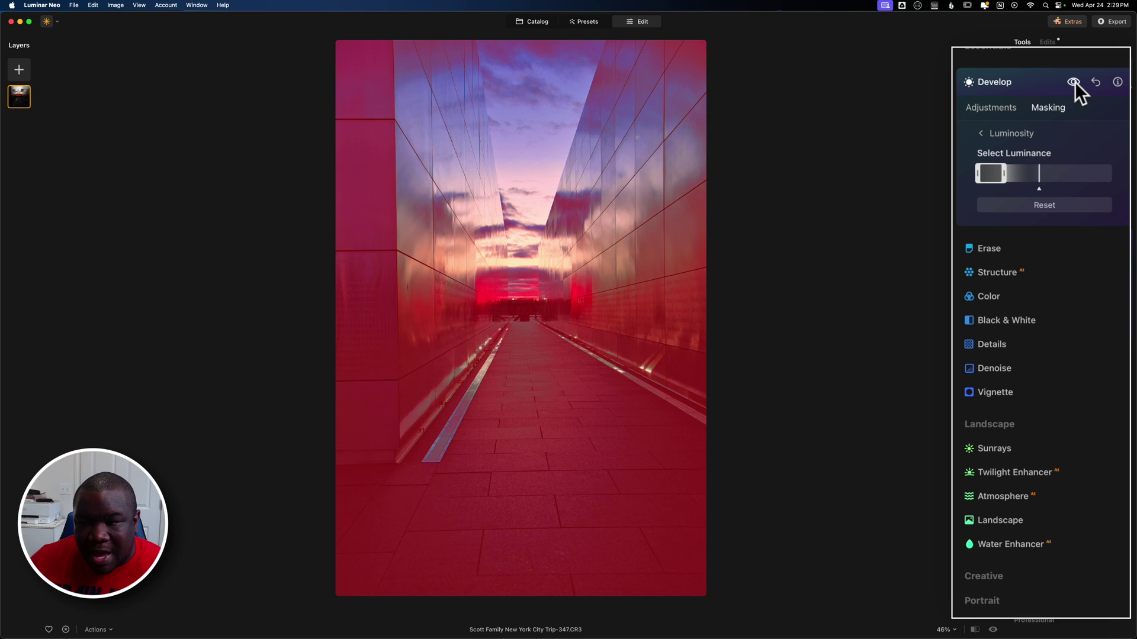
{"action": "left_click", "coordinate": [1074, 82]}
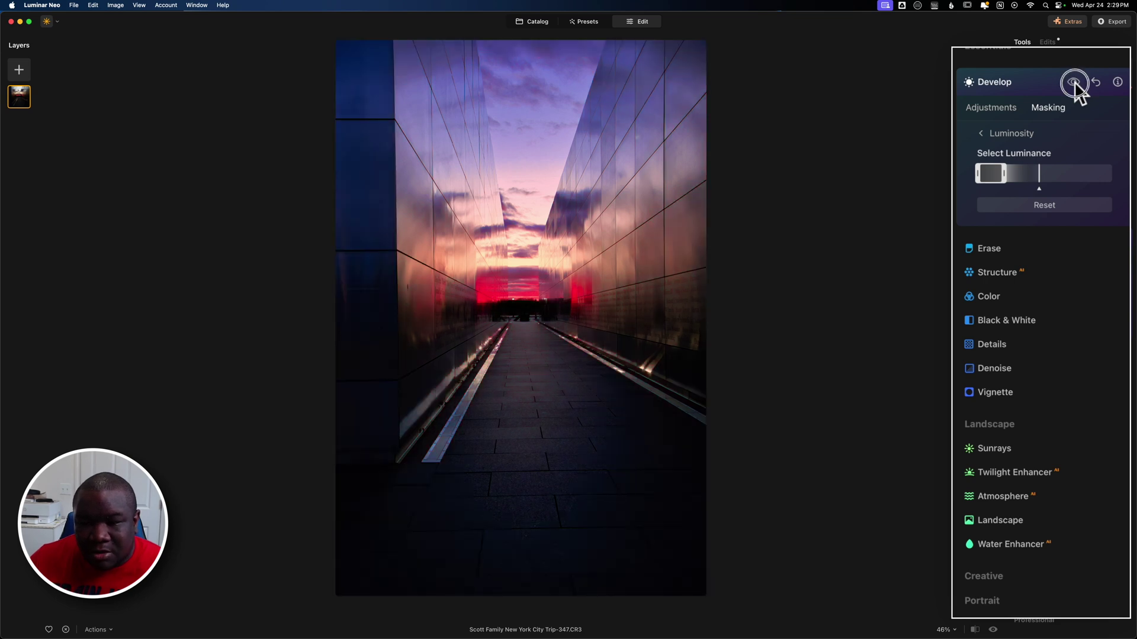
{"action": "left_click", "coordinate": [1074, 82]}
{"action": "left_click", "coordinate": [1074, 83]}
{"action": "left_click", "coordinate": [1074, 82]}
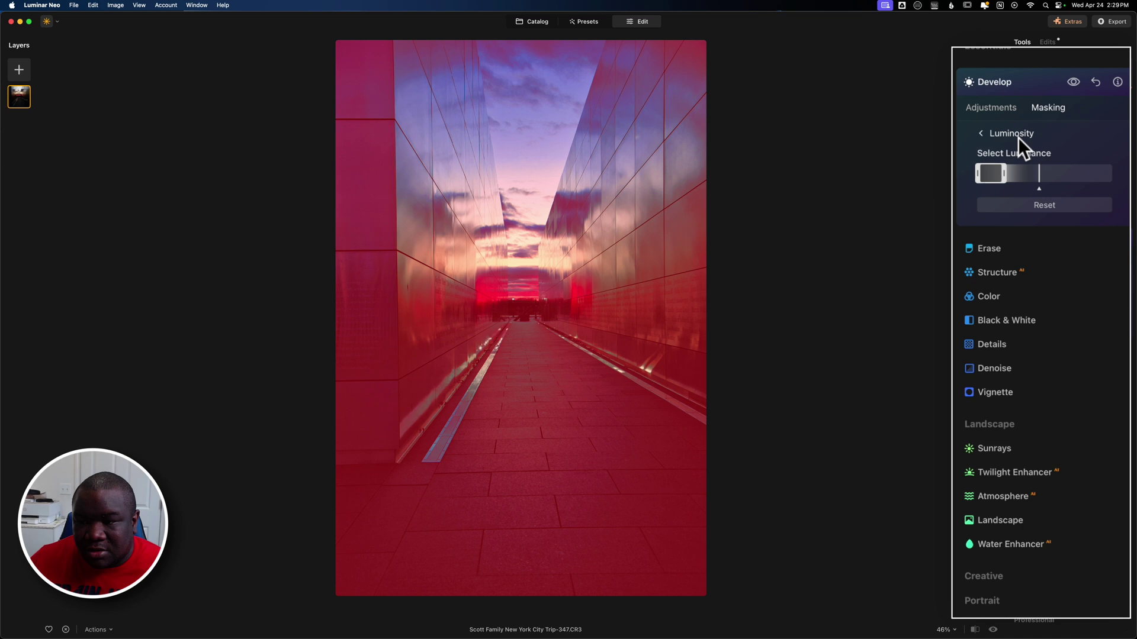
Lower Develop Shadows to 40, compare before and after, and close Develop.
{"action": "left_click", "coordinate": [997, 132]}
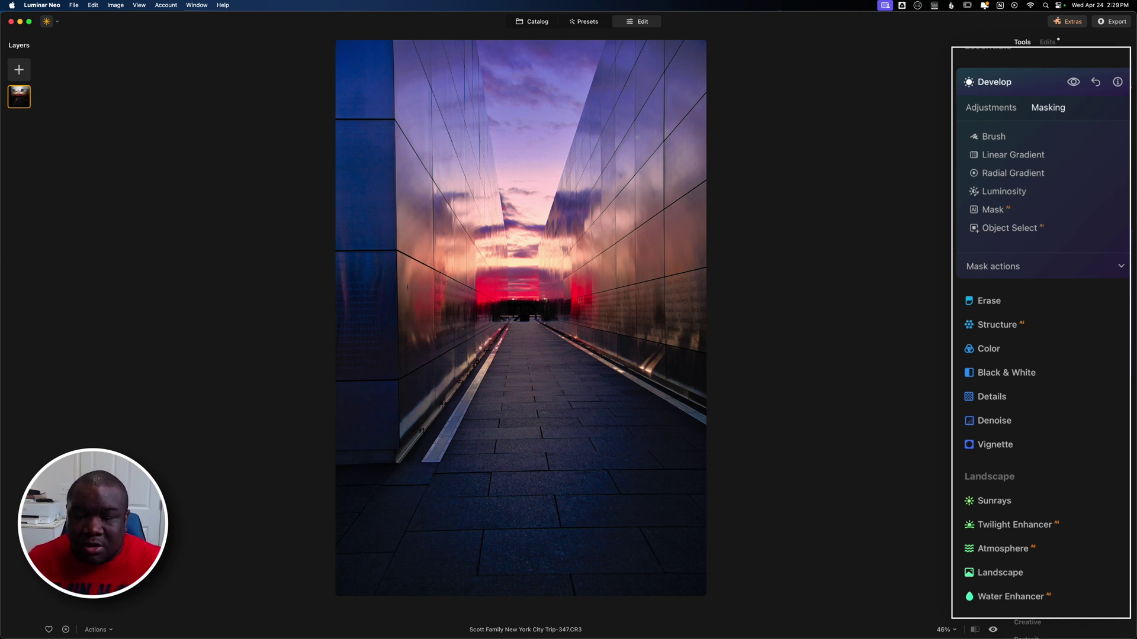
{"action": "left_click", "coordinate": [987, 112]}
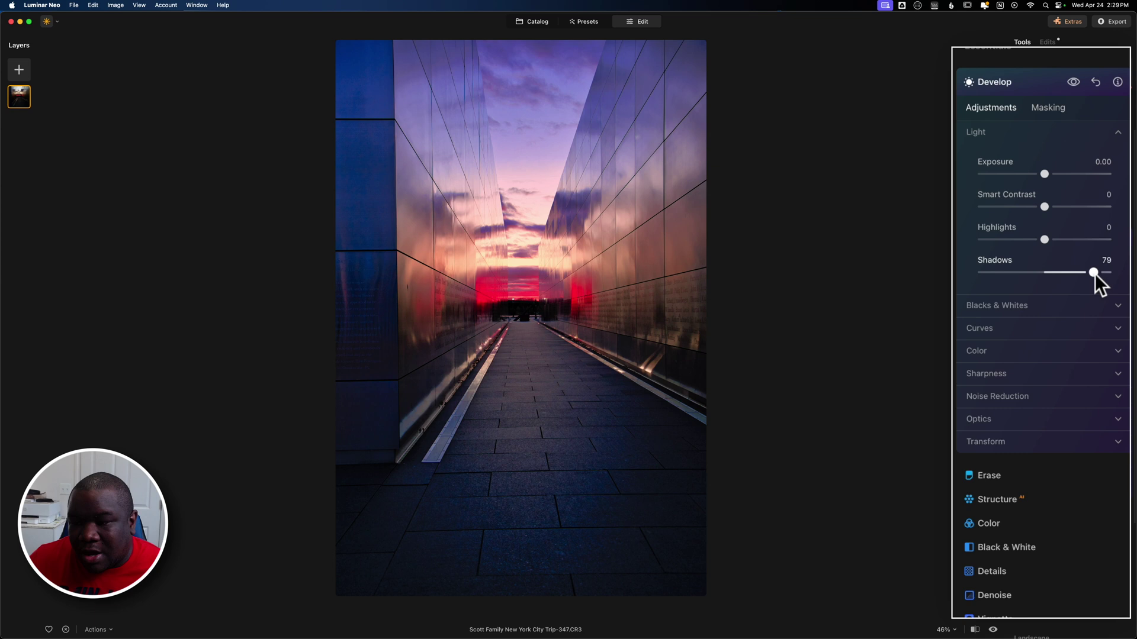
{"action": "left_click_drag", "start_coordinate": [1094, 274], "coordinate": [1069, 281]}
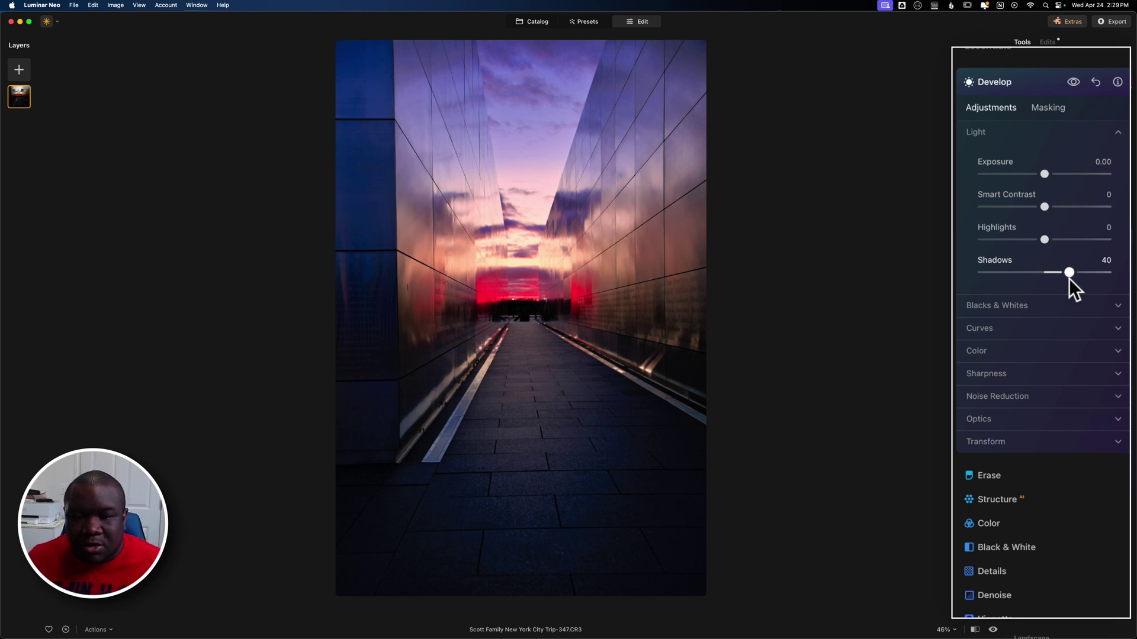
{"action": "left_click", "coordinate": [1071, 83]}
{"action": "left_click", "coordinate": [1071, 82]}
{"action": "left_click", "coordinate": [1070, 82]}
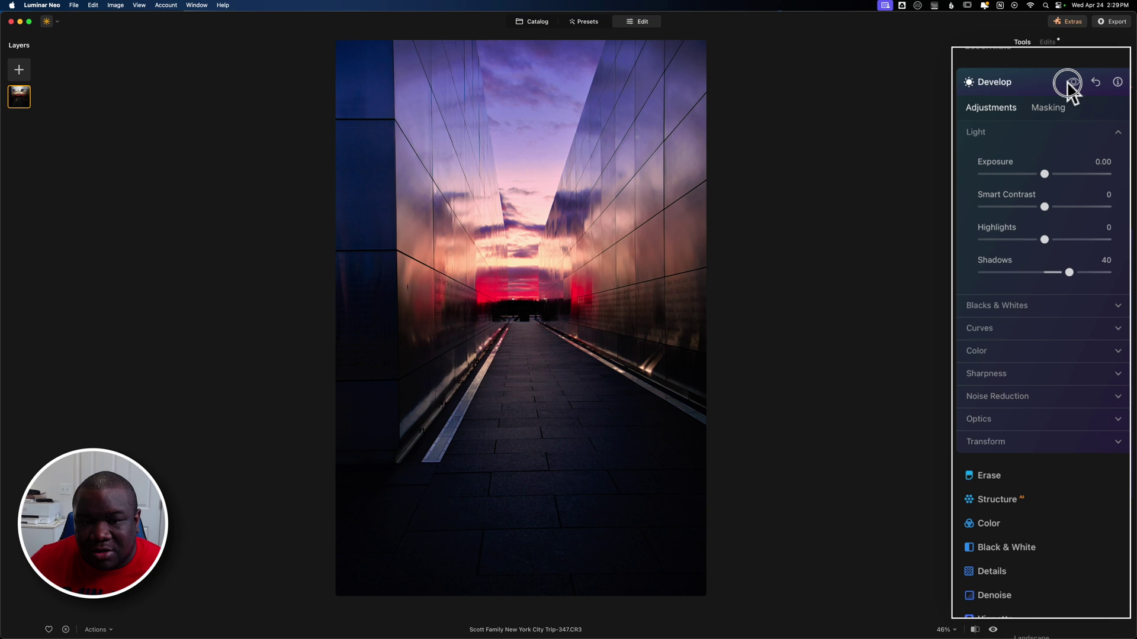
{"action": "left_click", "coordinate": [1071, 82]}
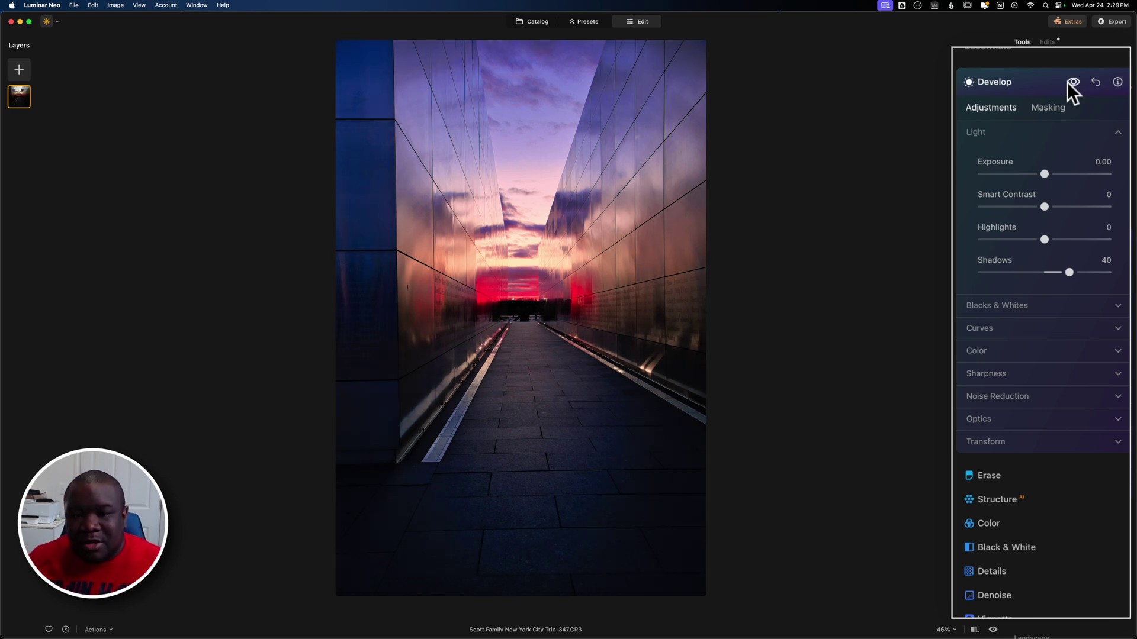
{"action": "left_click", "coordinate": [1029, 82]}
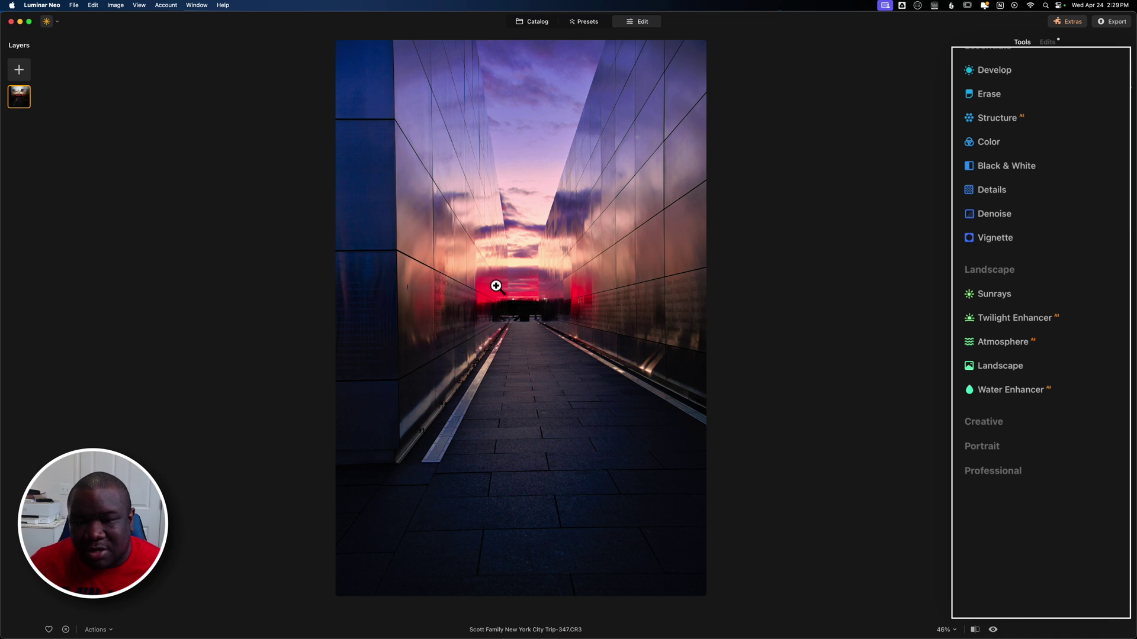
Add a Radial Gradient mask to Develop over the red horizon glow.
{"action": "left_click", "coordinate": [997, 72]}
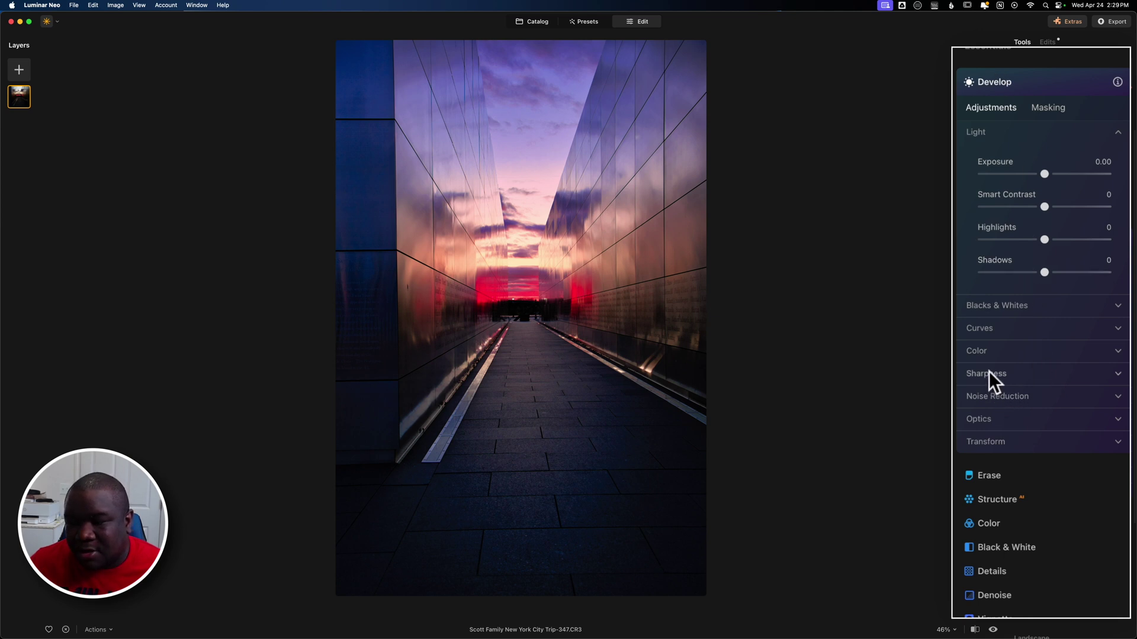
{"action": "left_click", "coordinate": [1039, 108]}
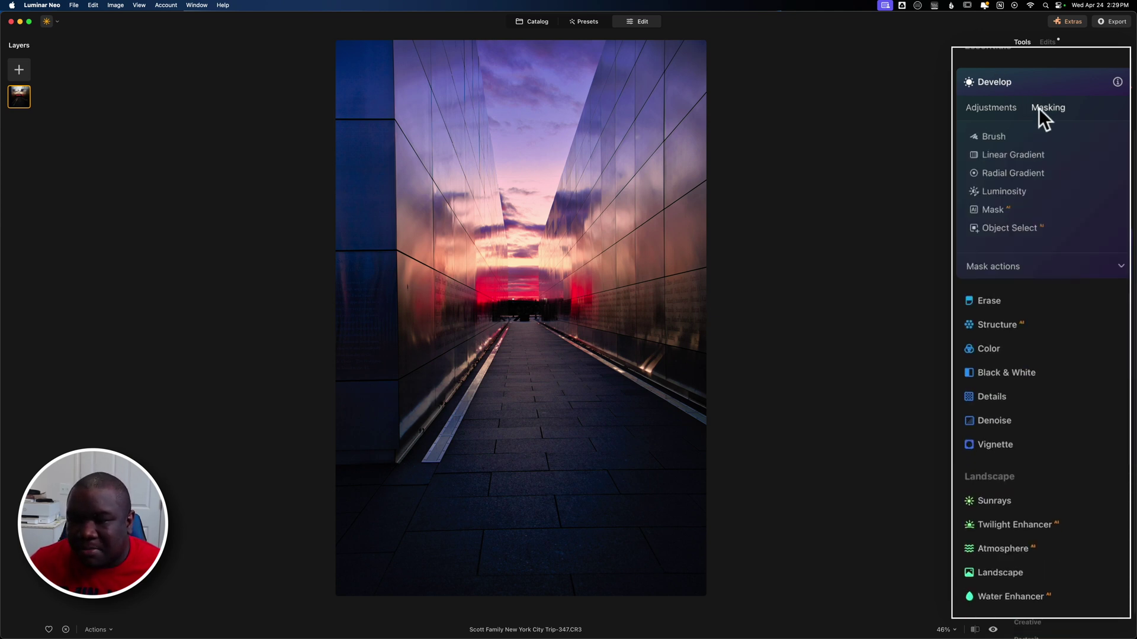
{"action": "left_click", "coordinate": [996, 174]}
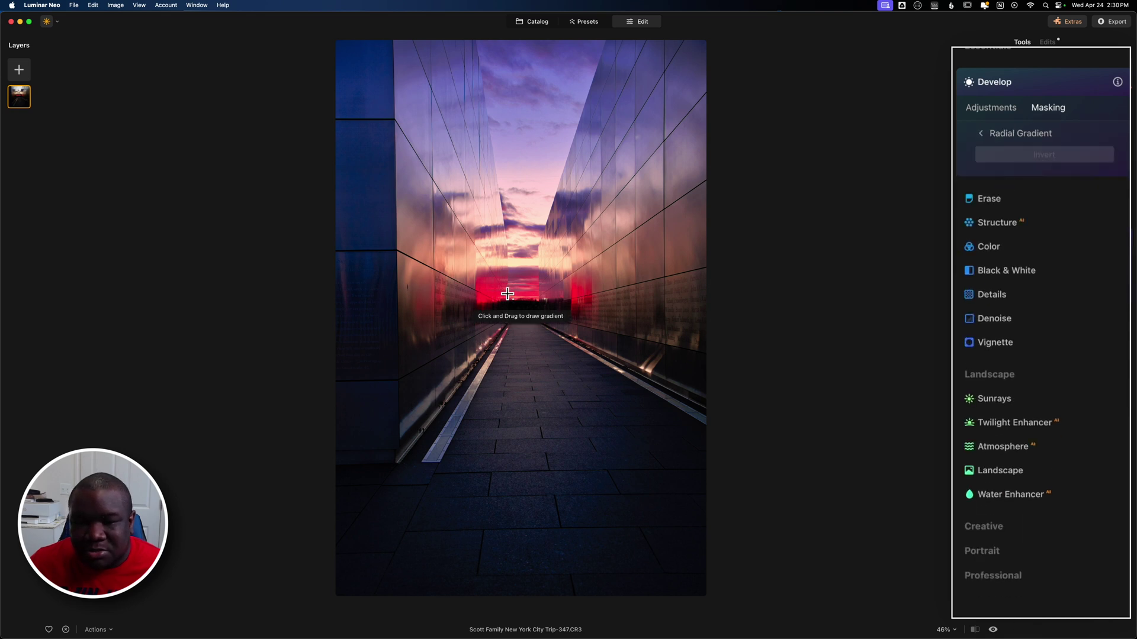
{"action": "left_click_drag", "start_coordinate": [515, 291], "coordinate": [613, 291]}
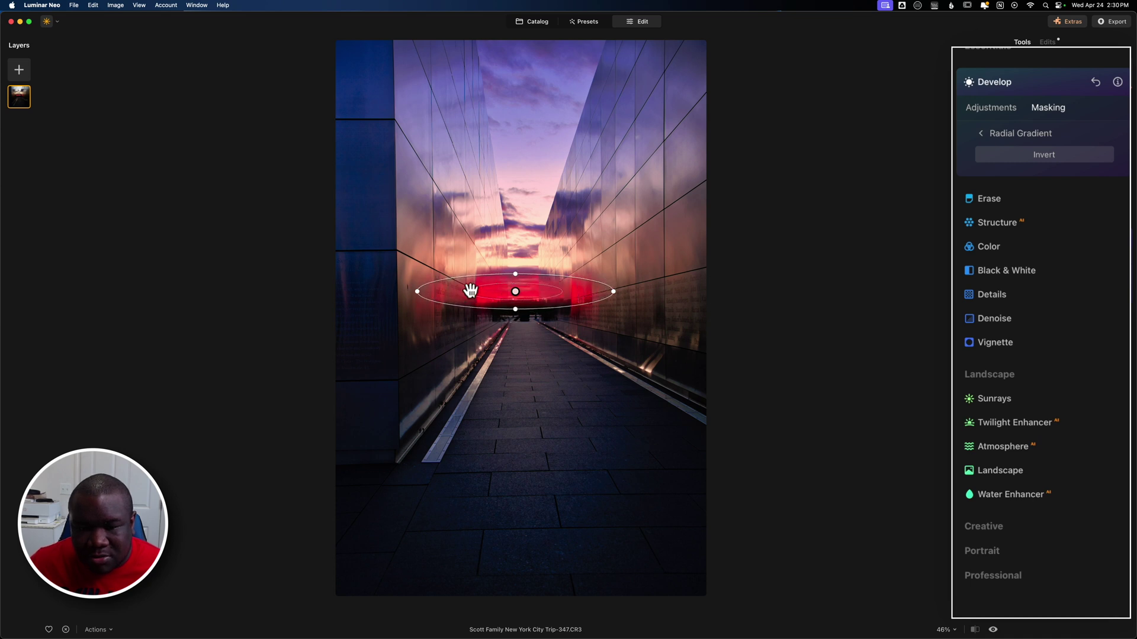
Reshape the radial mask into a taller ellipse centred on the red glow.
{"action": "left_click_drag", "start_coordinate": [479, 288], "coordinate": [409, 278]}
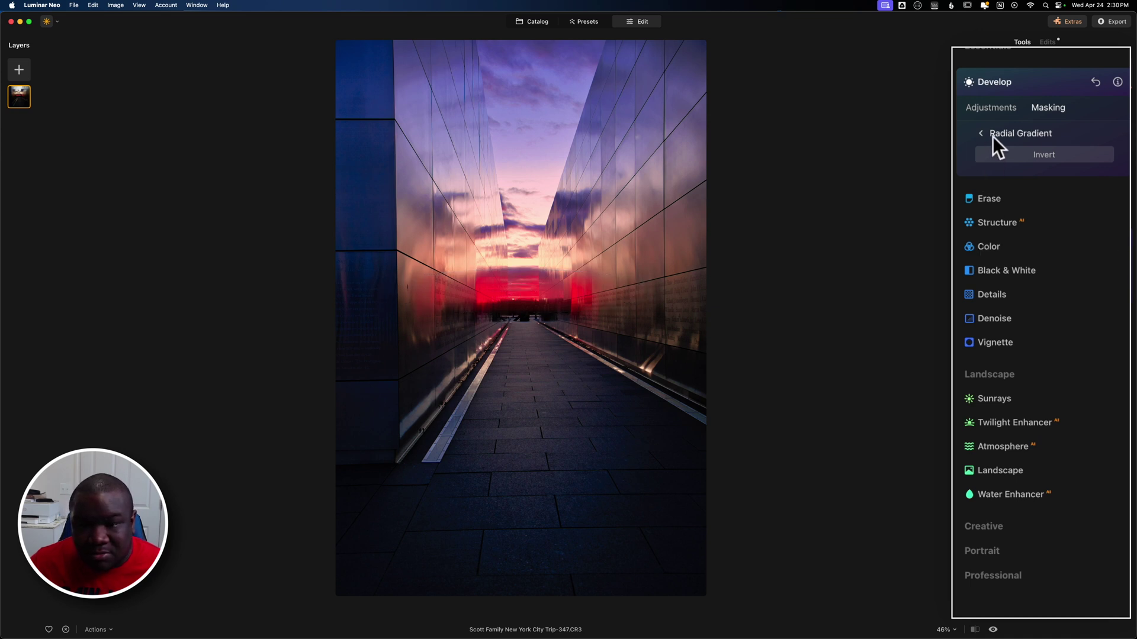
{"action": "mouse_move", "coordinate": [539, 265]}
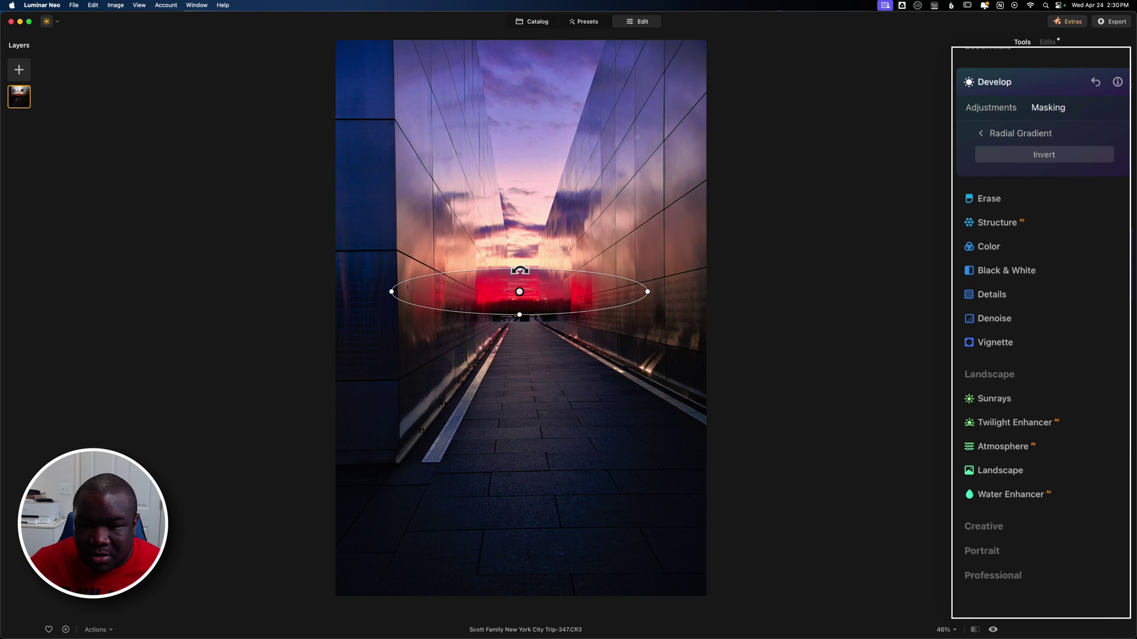
{"action": "left_click_drag", "start_coordinate": [520, 261], "coordinate": [520, 253]}
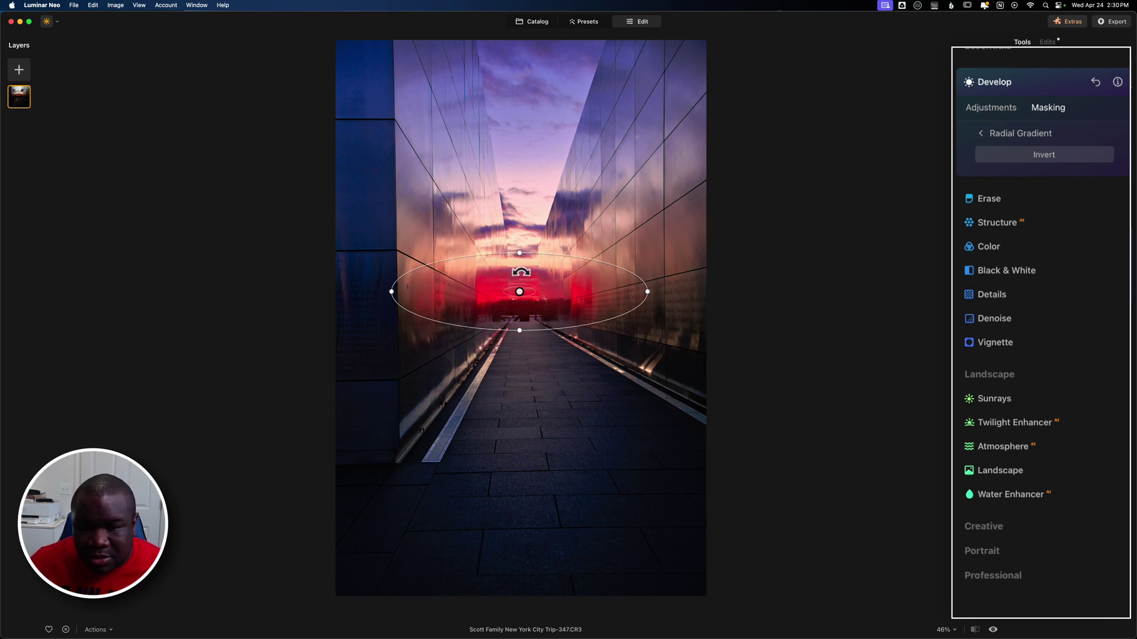
{"action": "left_click_drag", "start_coordinate": [519, 291], "coordinate": [520, 288]}
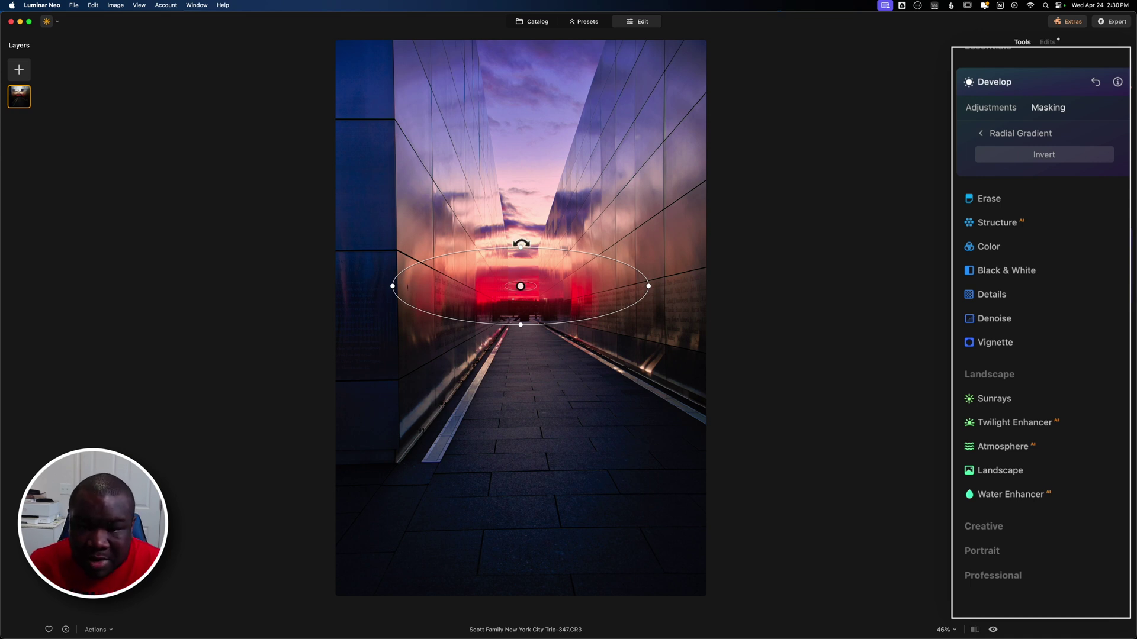
{"action": "left_click_drag", "start_coordinate": [520, 247], "coordinate": [520, 241]}
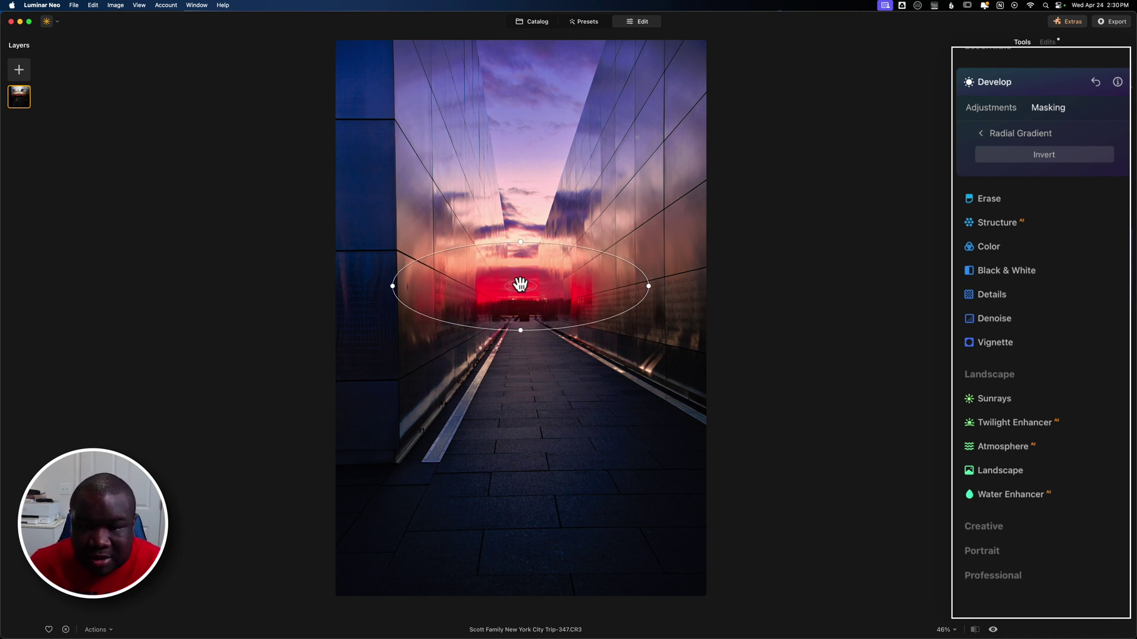
{"action": "left_click_drag", "start_coordinate": [520, 286], "coordinate": [521, 289]}
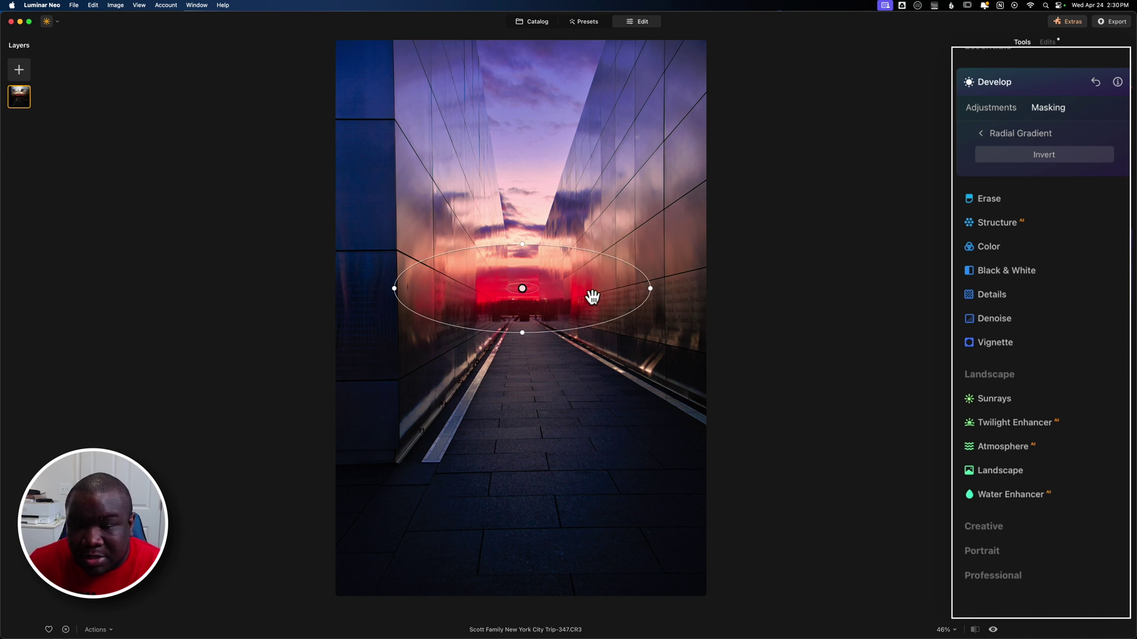
{"action": "left_click", "coordinate": [1007, 131]}
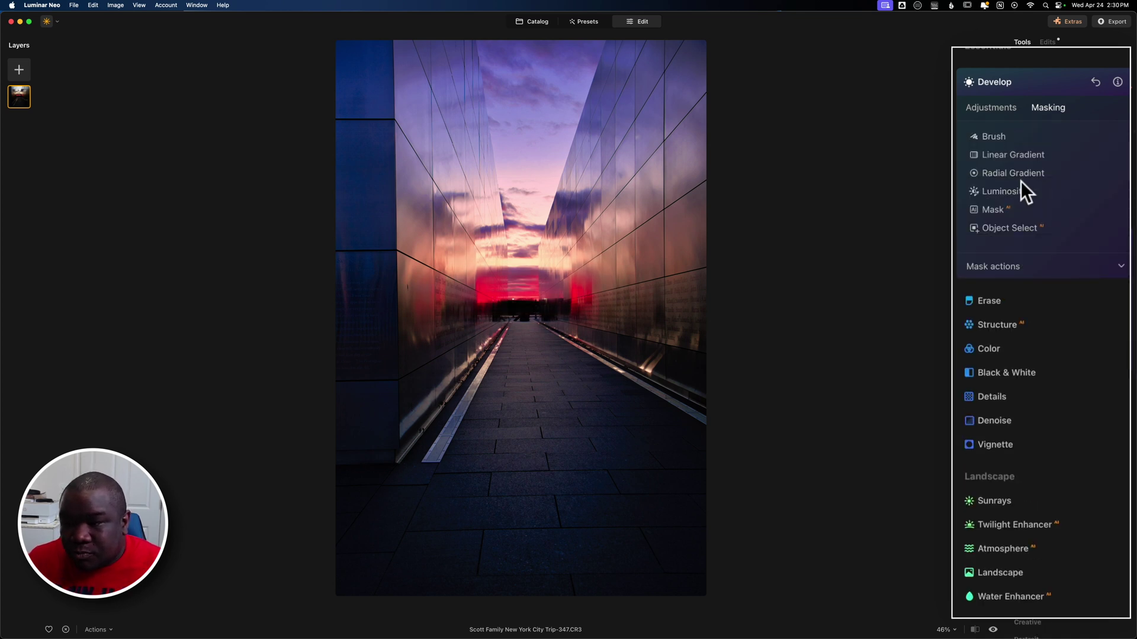
Set masked Exposure to 0.26, Smart Contrast 27 and Vibrance 13, then compare.
{"action": "left_click", "coordinate": [988, 113]}
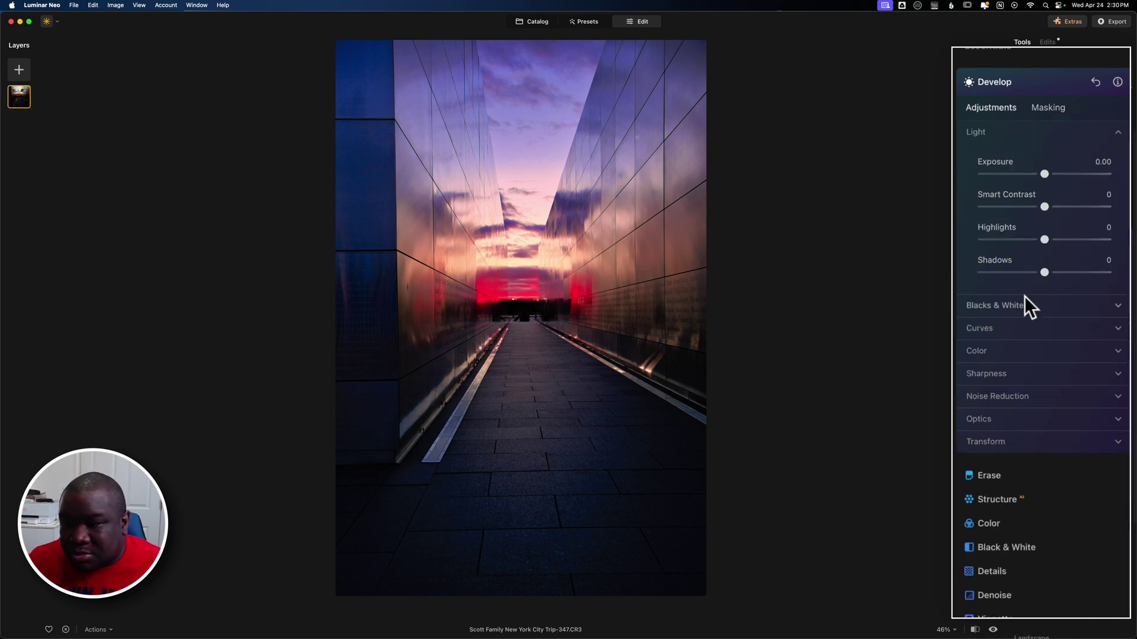
{"action": "left_click_drag", "start_coordinate": [1044, 174], "coordinate": [1050, 177]}
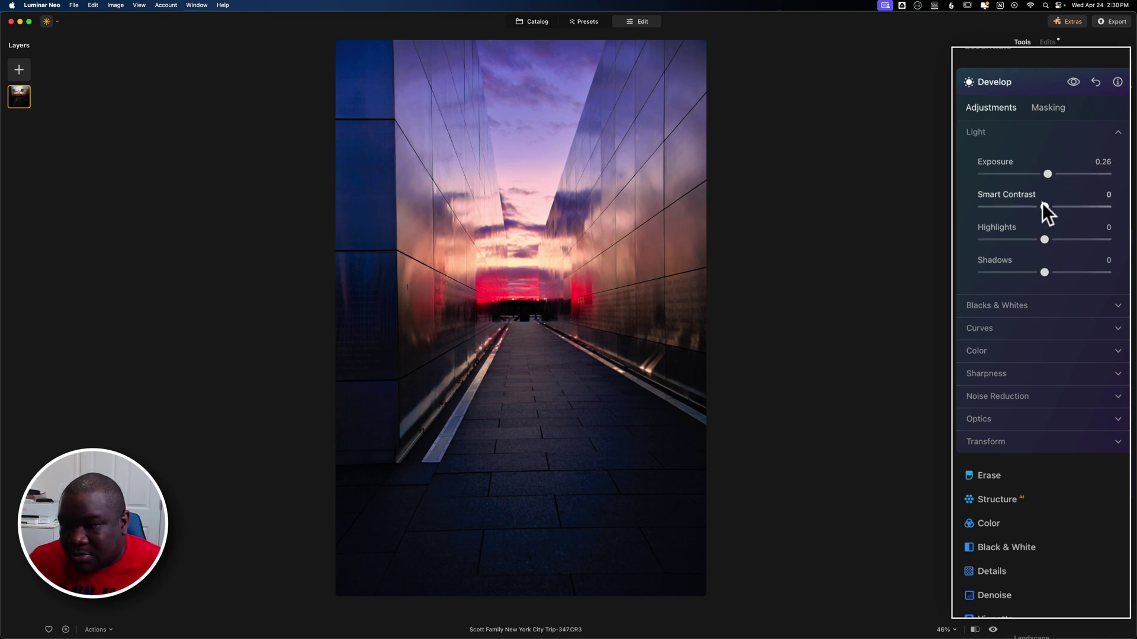
{"action": "left_click_drag", "start_coordinate": [1043, 203], "coordinate": [1061, 207]}
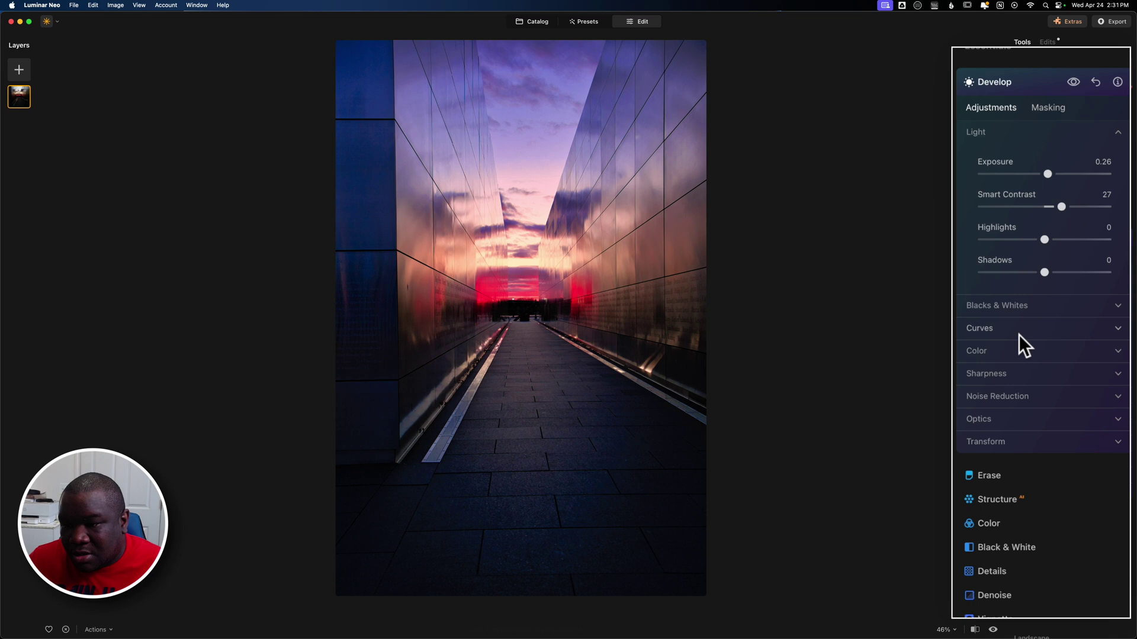
{"action": "left_click", "coordinate": [992, 353]}
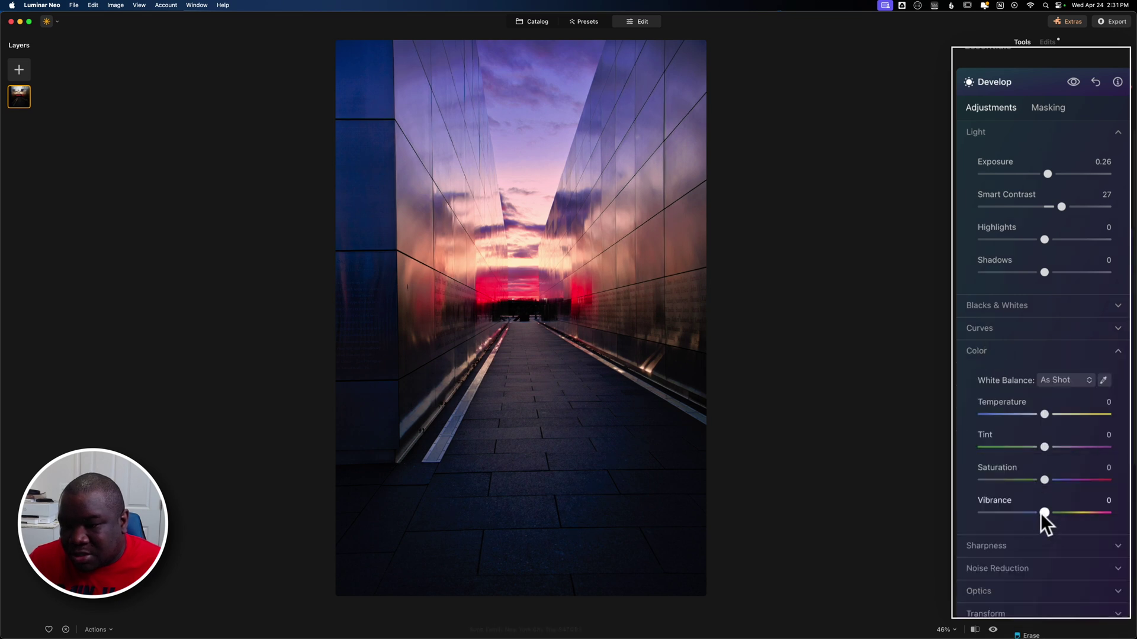
{"action": "left_click_drag", "start_coordinate": [1042, 513], "coordinate": [1047, 480]}
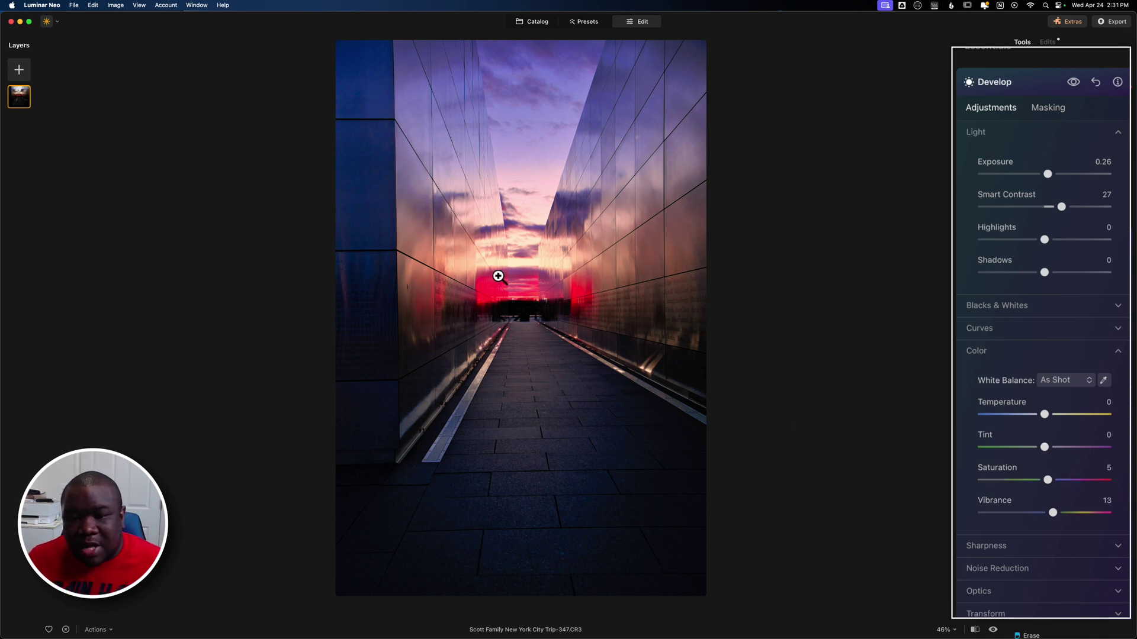
{"action": "left_click", "coordinate": [1071, 81]}
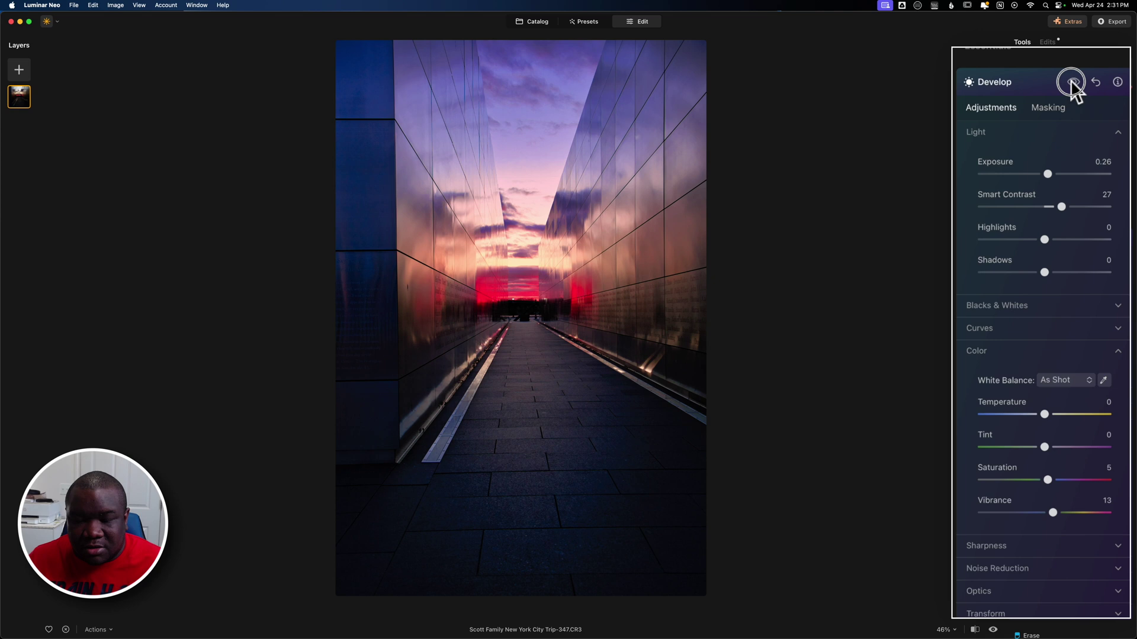
{"action": "left_click", "coordinate": [1071, 82]}
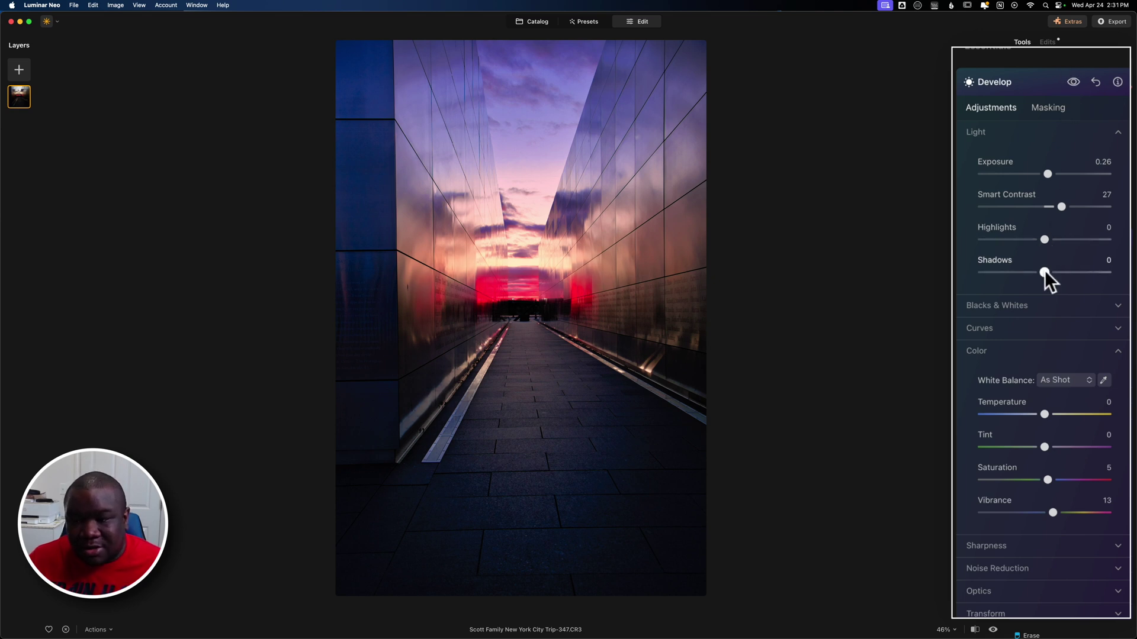
Darken masked Shadows to -35 and compare against the original photo.
{"action": "left_click_drag", "start_coordinate": [1043, 271], "coordinate": [1017, 272]}
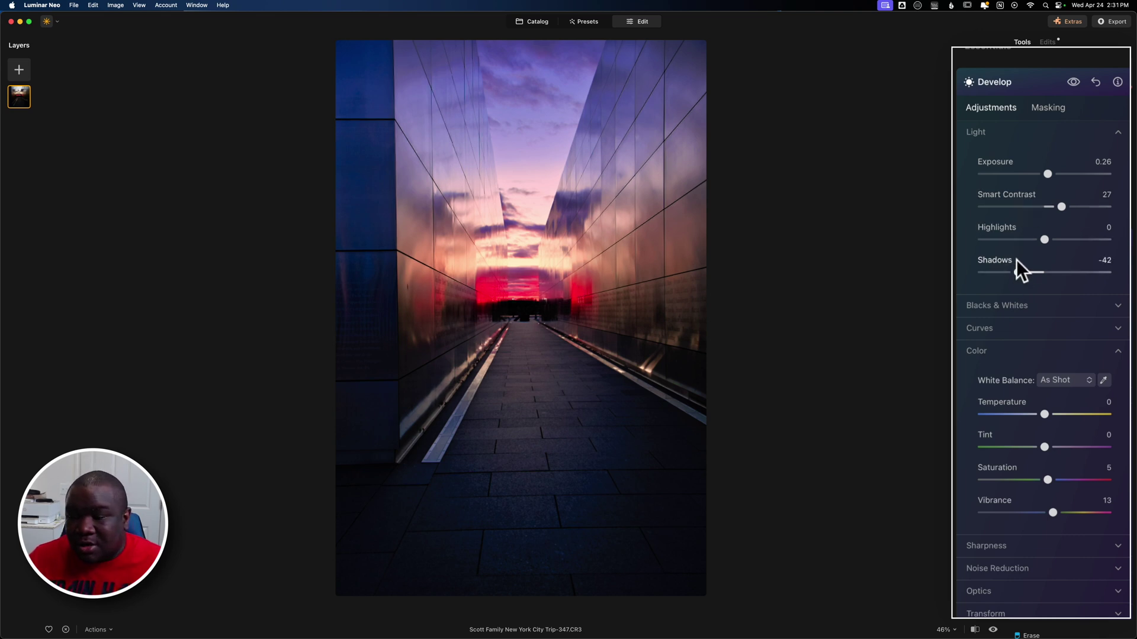
{"action": "left_click_drag", "start_coordinate": [1017, 272], "coordinate": [1023, 273]}
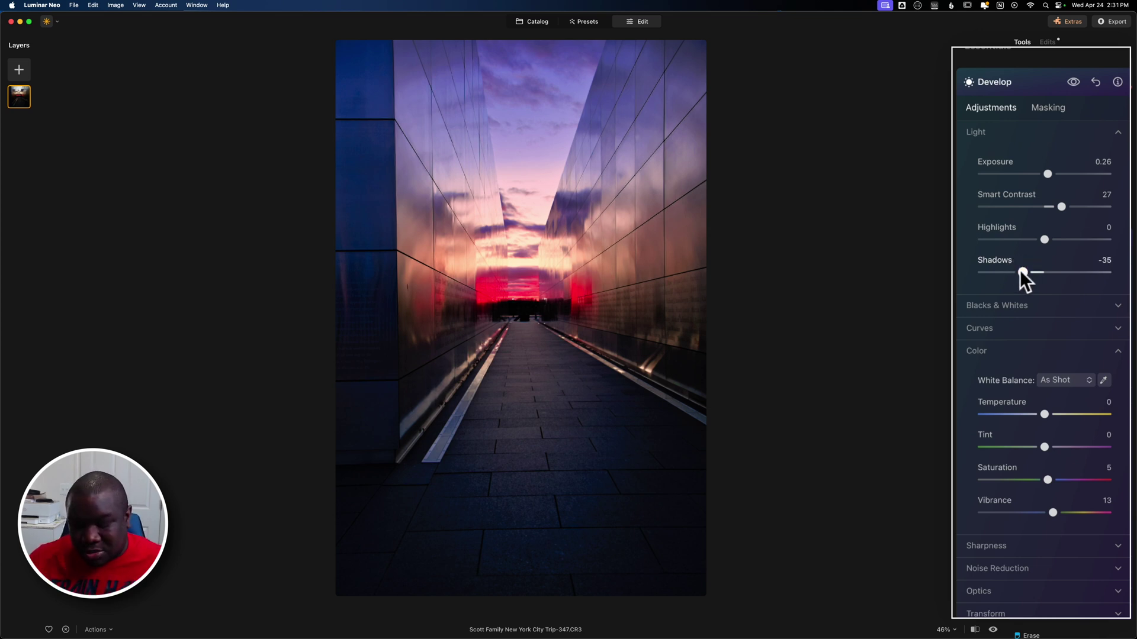
{"action": "key", "text": "backslash"}
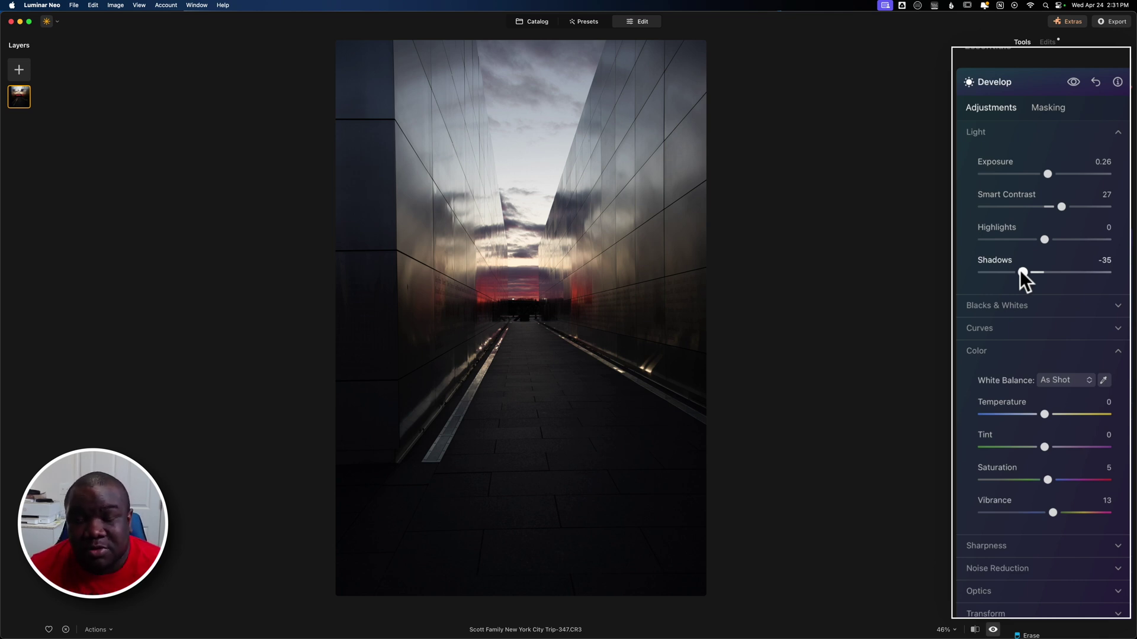
{"action": "key", "text": "backslash"}
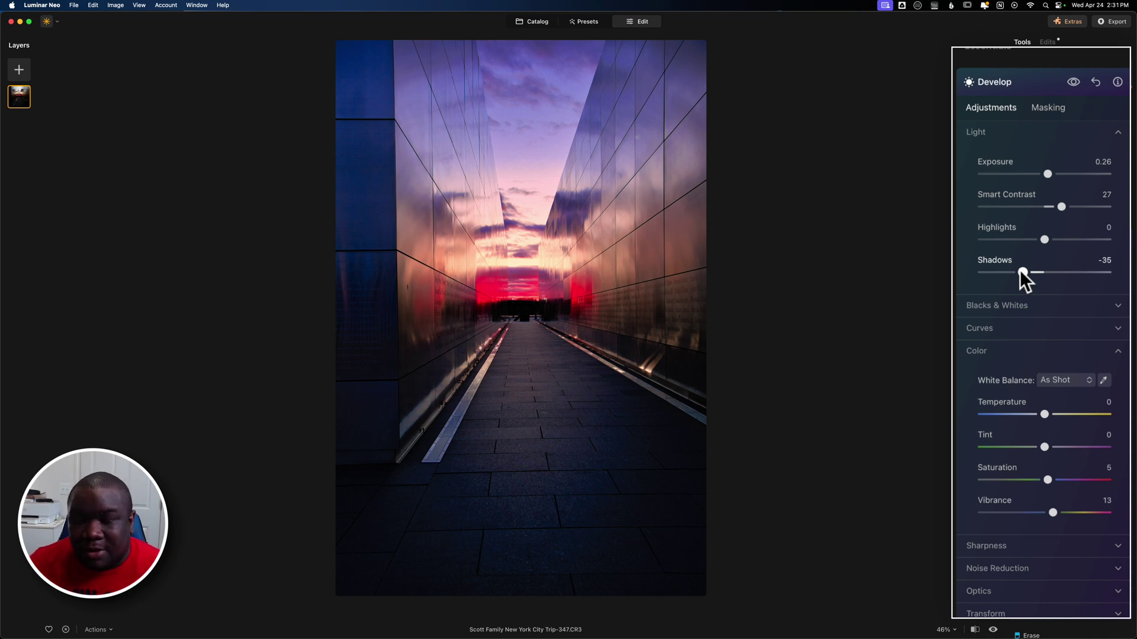
{"action": "left_click", "coordinate": [1000, 83]}
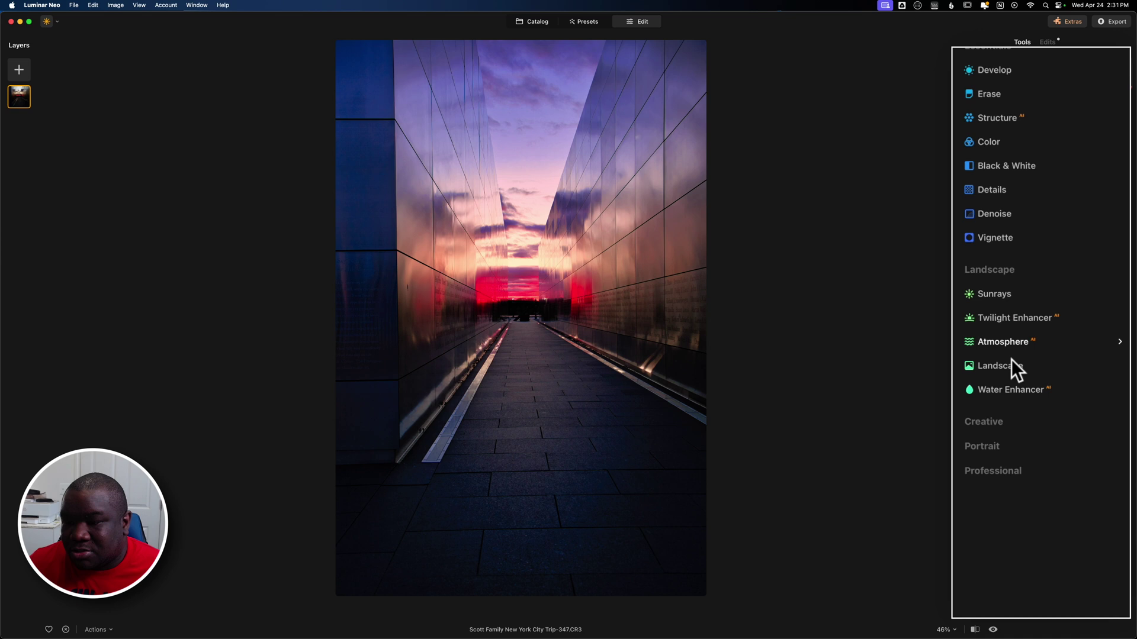
Apply the Creative Matte effect at Amount 26 and Fade 16, comparing it on and off.
{"action": "left_click", "coordinate": [988, 46]}
{"action": "left_click", "coordinate": [989, 226]}
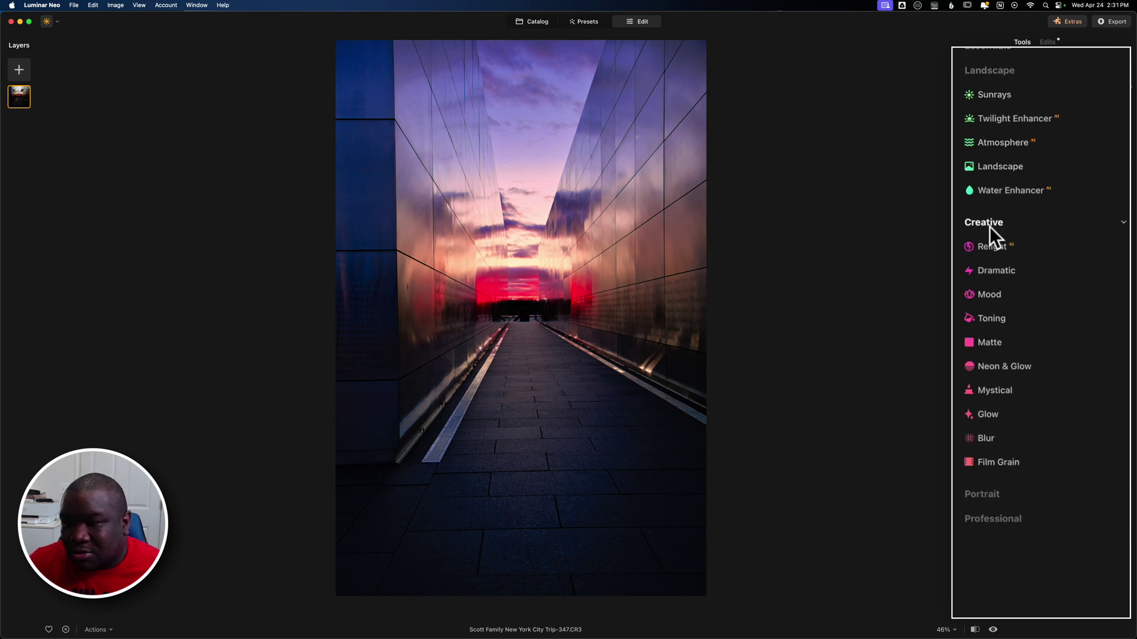
{"action": "left_click", "coordinate": [988, 344]}
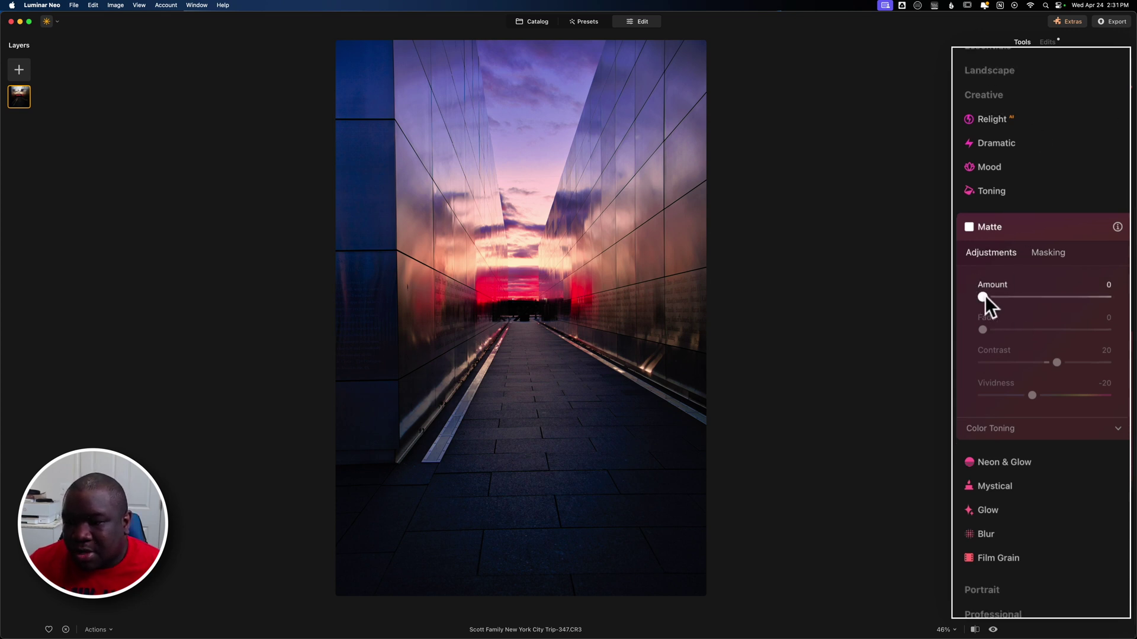
{"action": "left_click_drag", "start_coordinate": [985, 296], "coordinate": [1039, 297]}
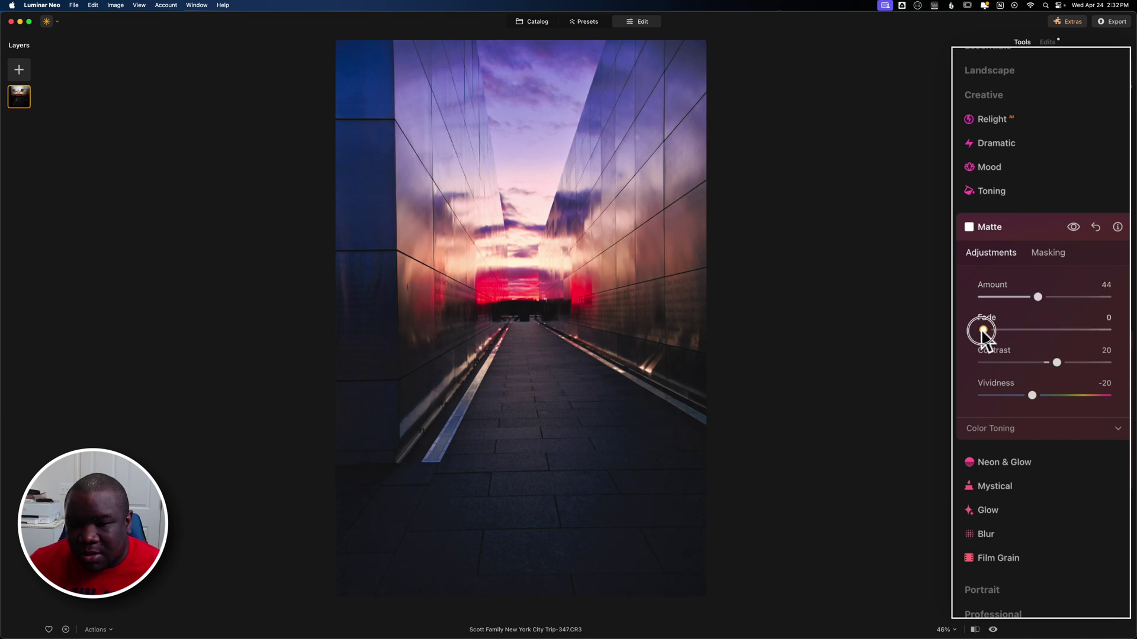
{"action": "left_click_drag", "start_coordinate": [982, 329], "coordinate": [1010, 301]}
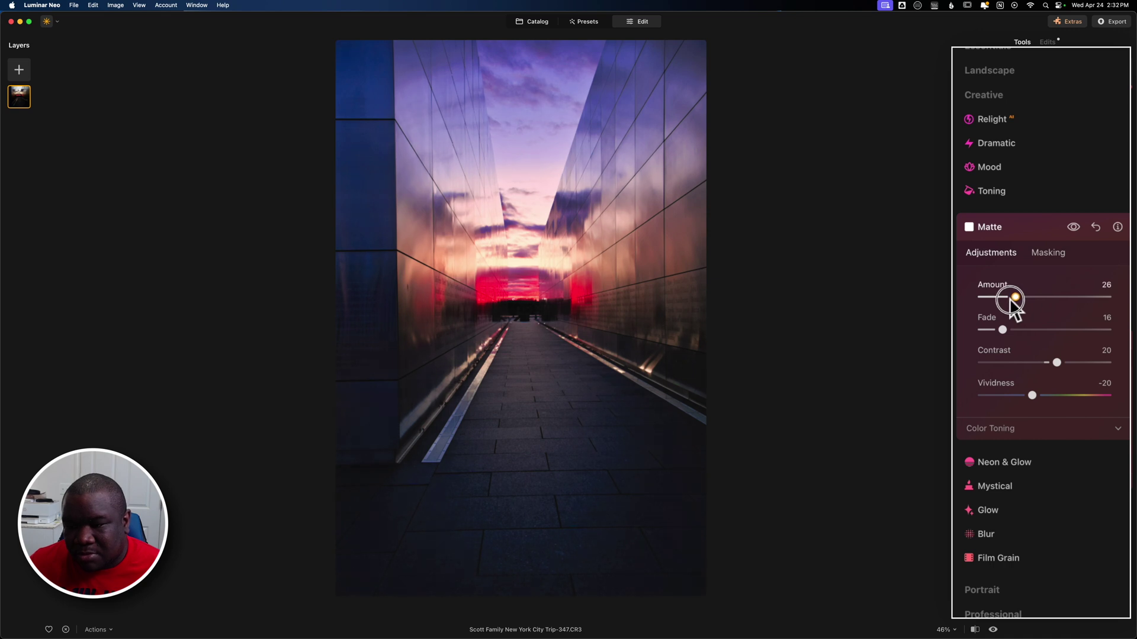
{"action": "left_click", "coordinate": [1072, 225]}
{"action": "left_click", "coordinate": [1071, 225]}
{"action": "left_click", "coordinate": [1071, 225]}
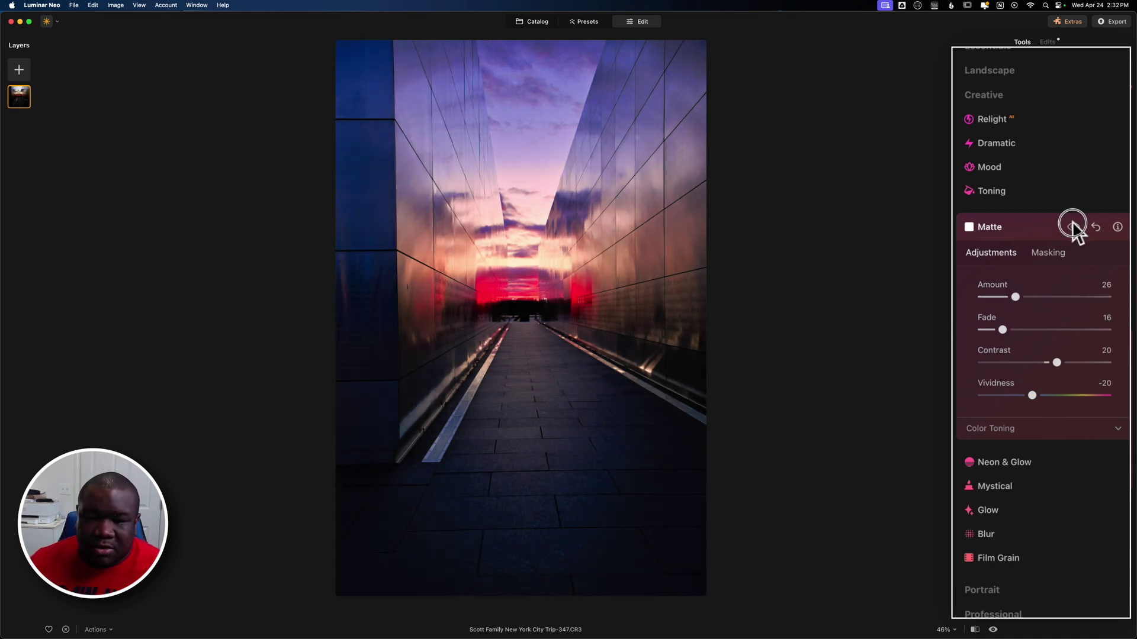
{"action": "left_click", "coordinate": [1071, 225]}
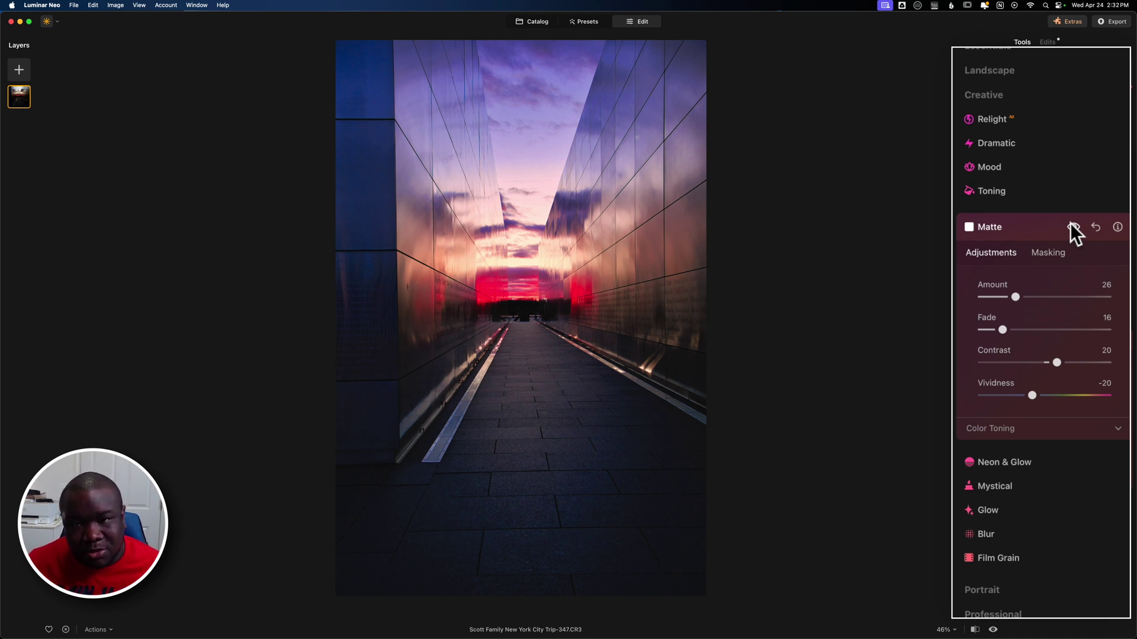
Show the Edits list of applied adjustments with the Matte entry collapsed.
{"action": "scroll", "coordinate": [1070, 231], "scroll_direction": "up", "scroll_amount": 5}
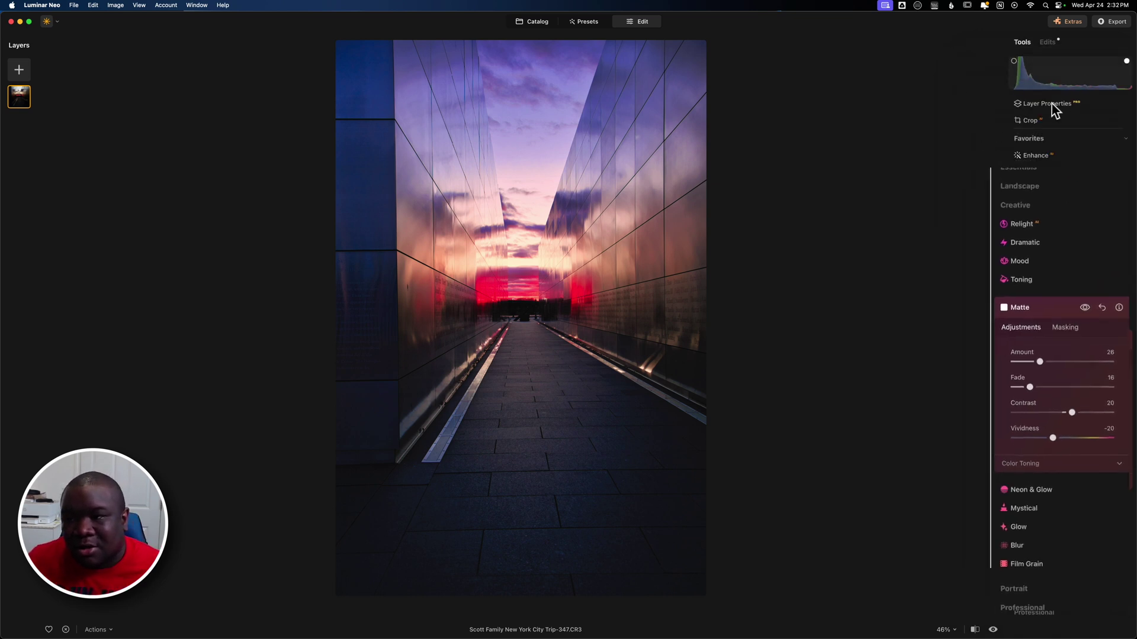
{"action": "left_click", "coordinate": [1047, 42]}
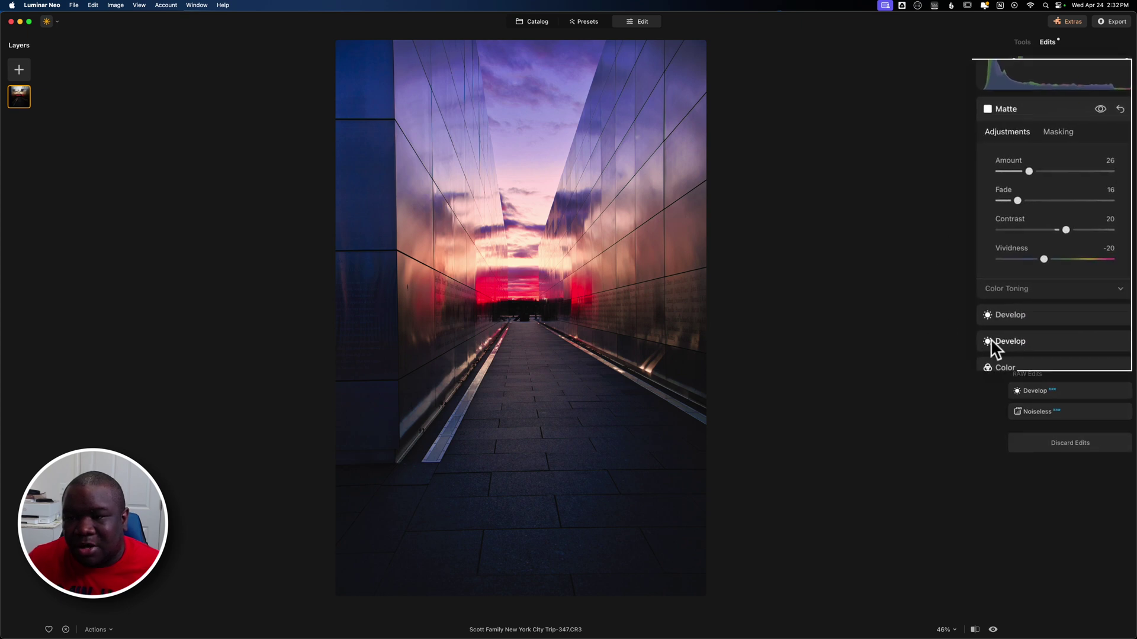
{"action": "left_click", "coordinate": [1019, 111]}
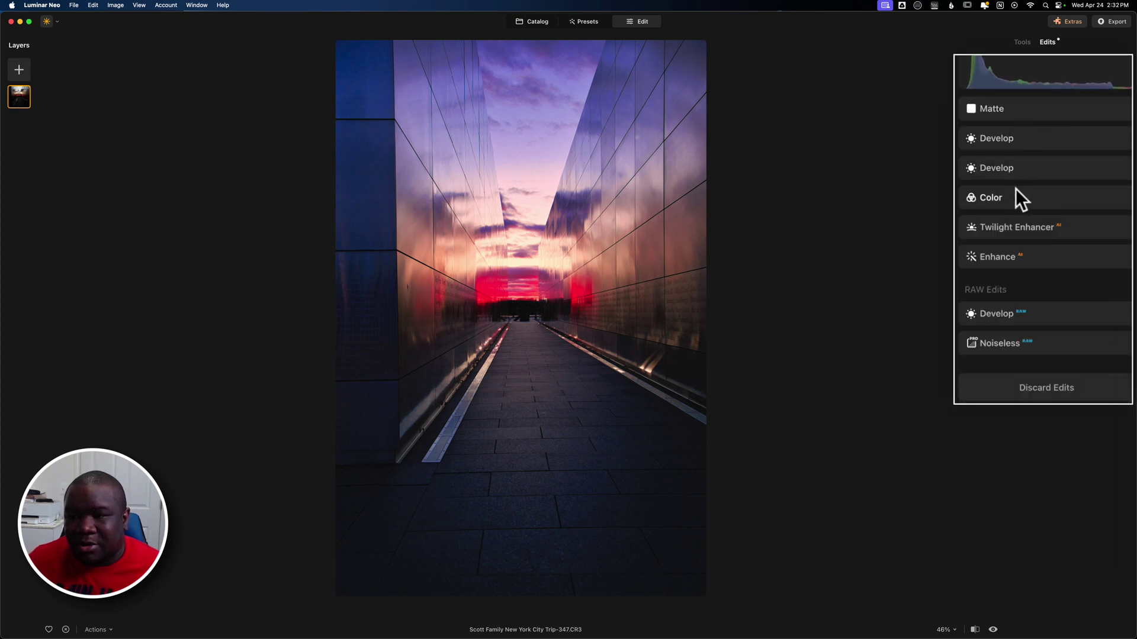